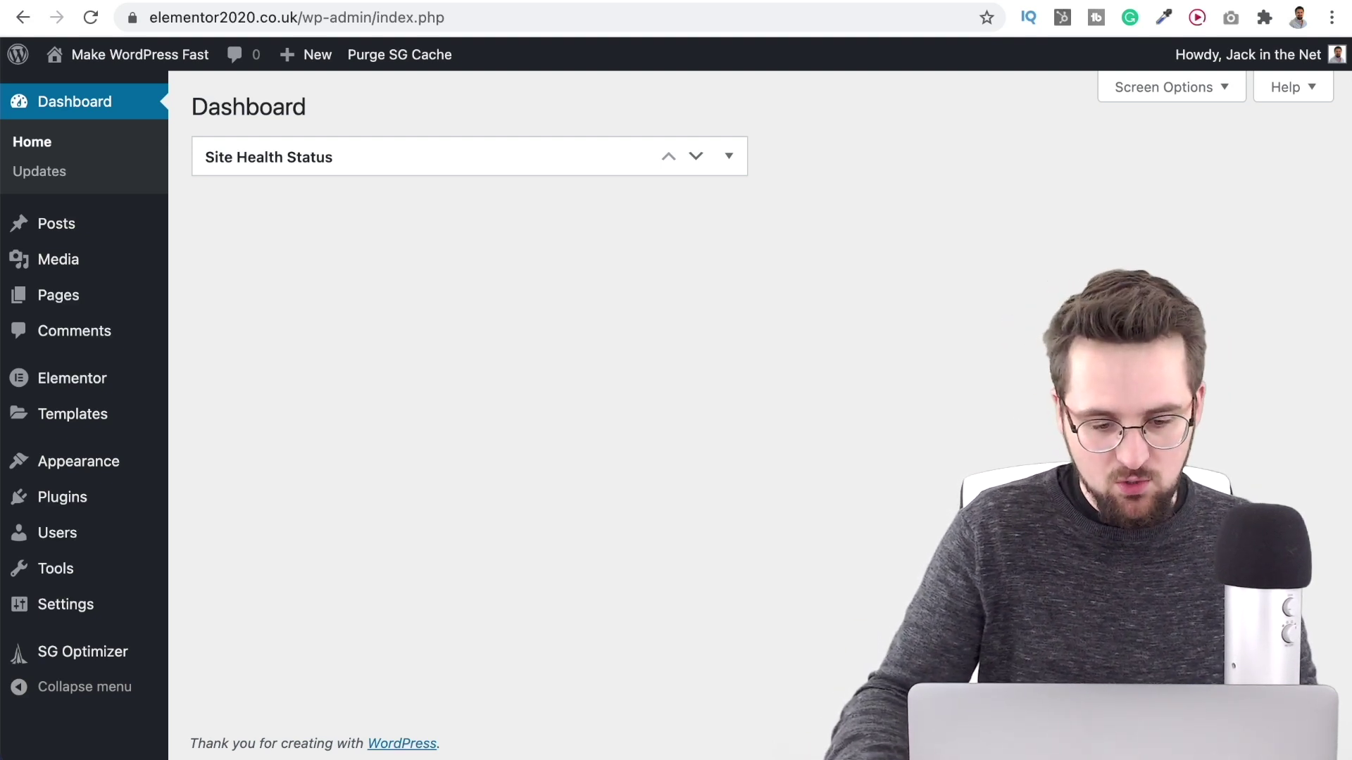
In Settings > Discussion, uncheck 'Allow link notifications from other blogs' for new posts.
mouse_move(45, 620)
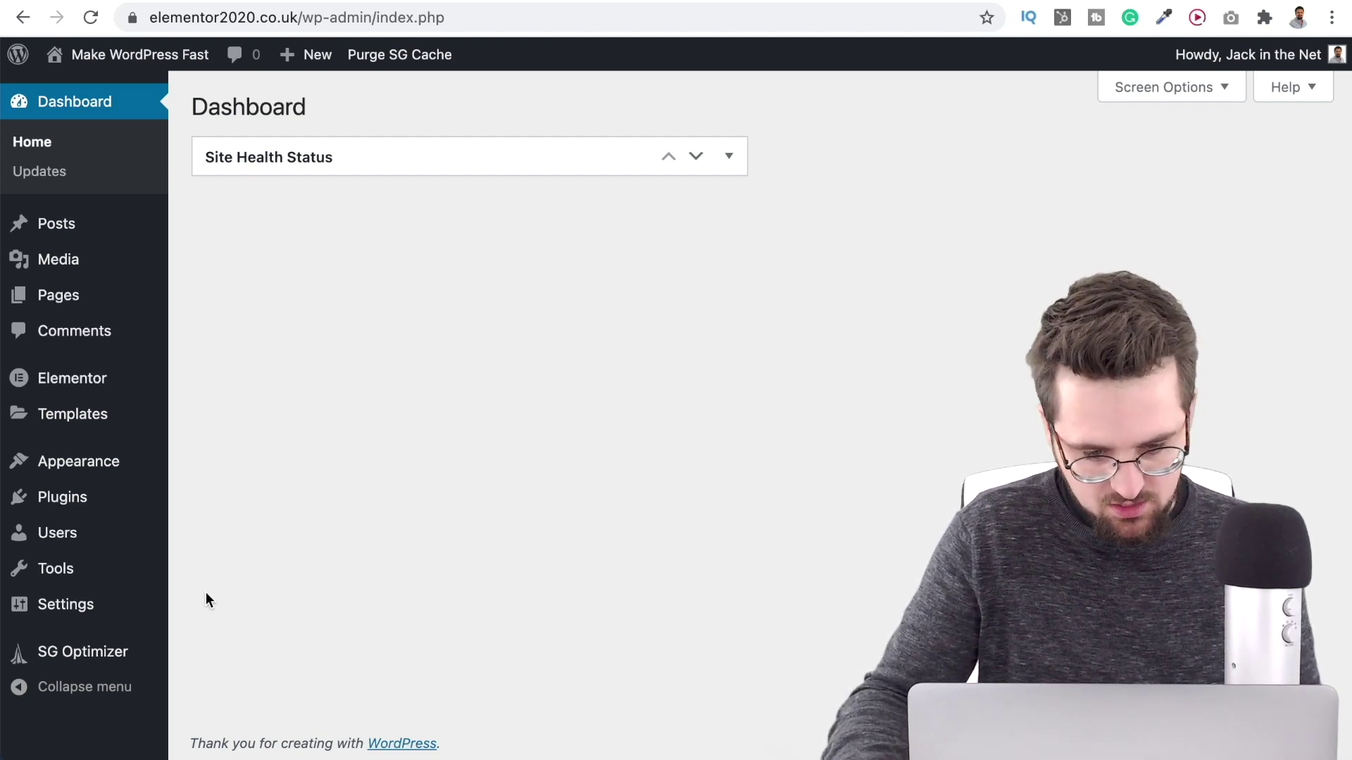
mouse_move(81, 606)
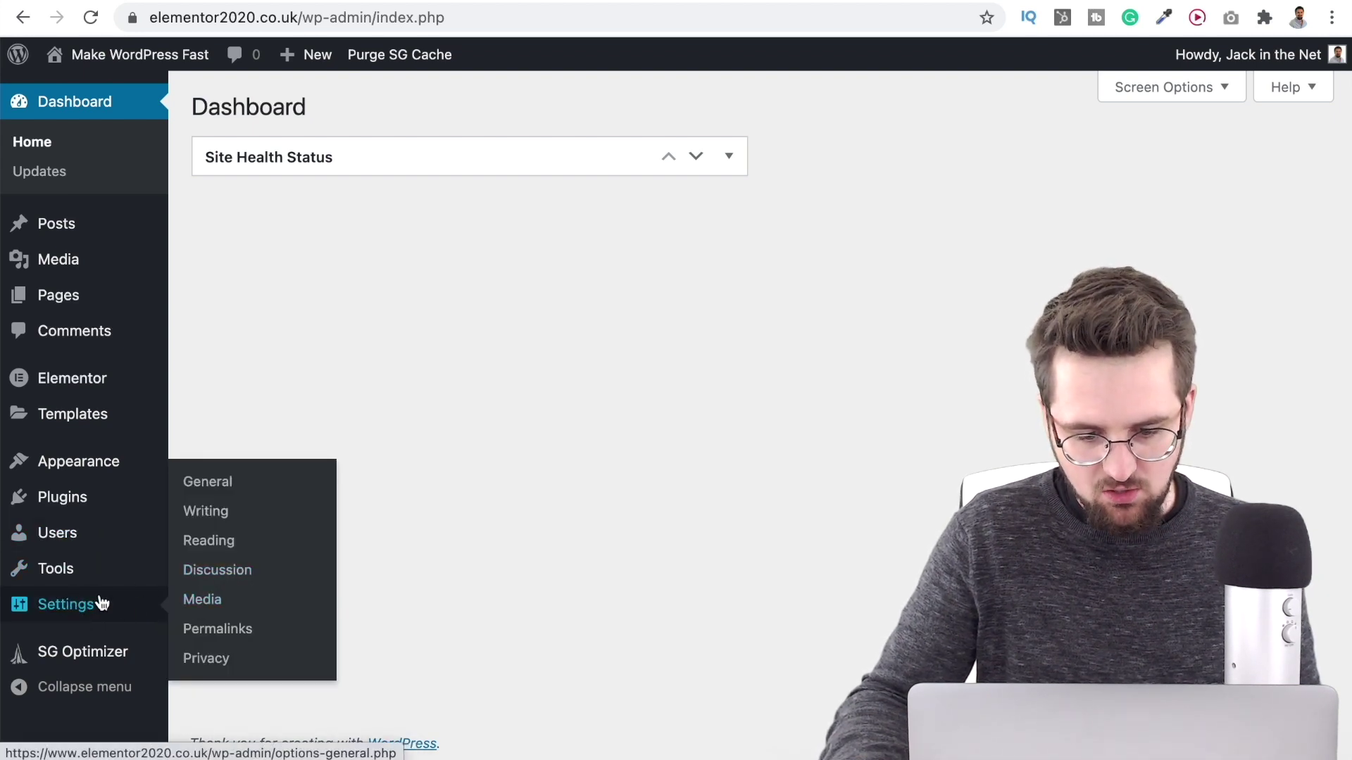
click(221, 574)
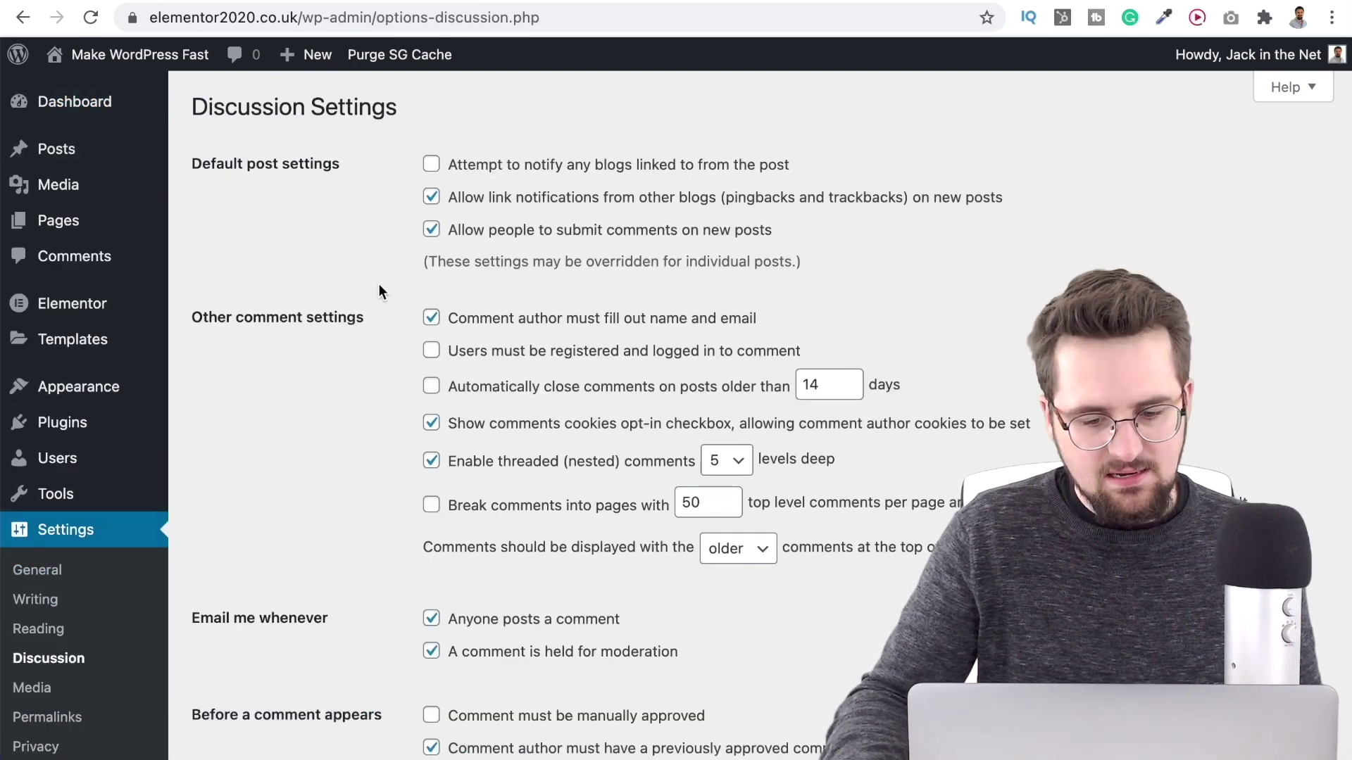
click(431, 197)
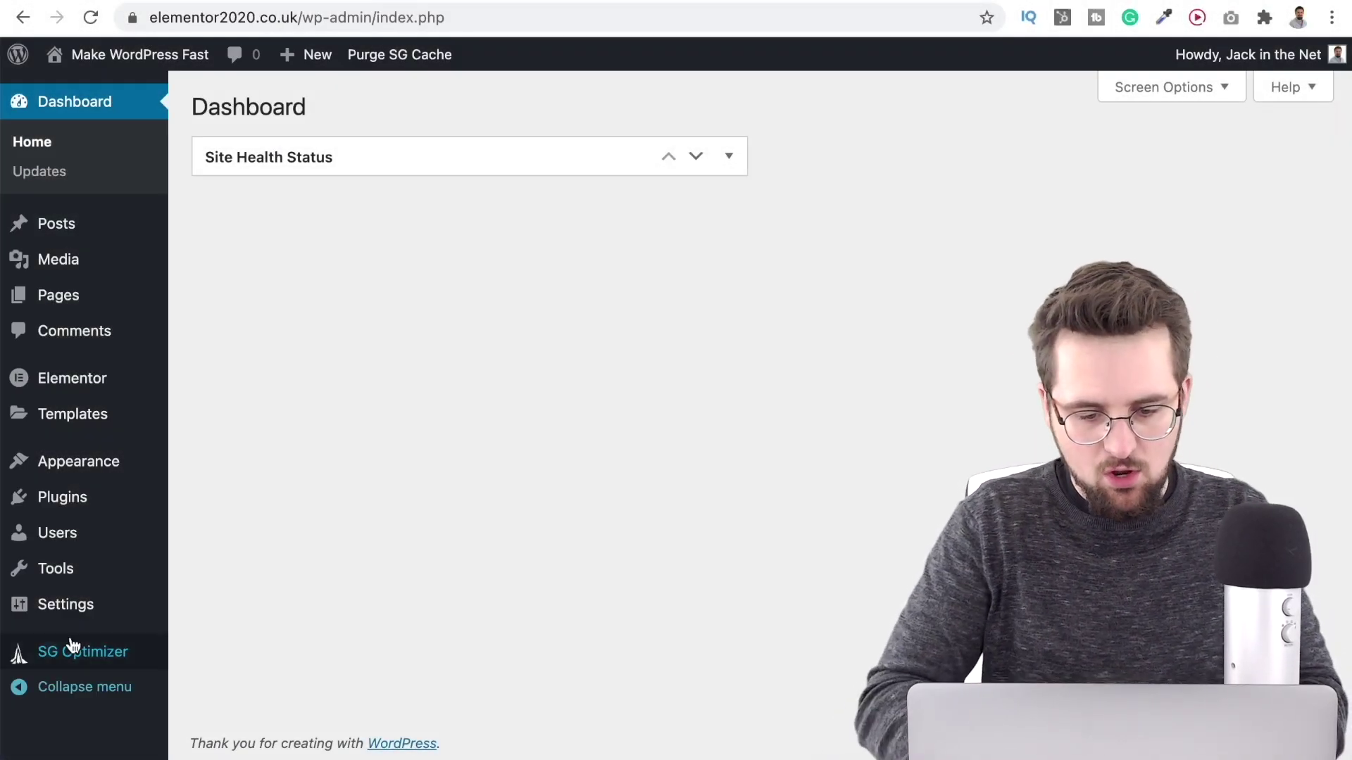
Search Add Plugins for 'scripts to footer', then install and activate Scripts To Footer.
mouse_move(76, 501)
click(217, 537)
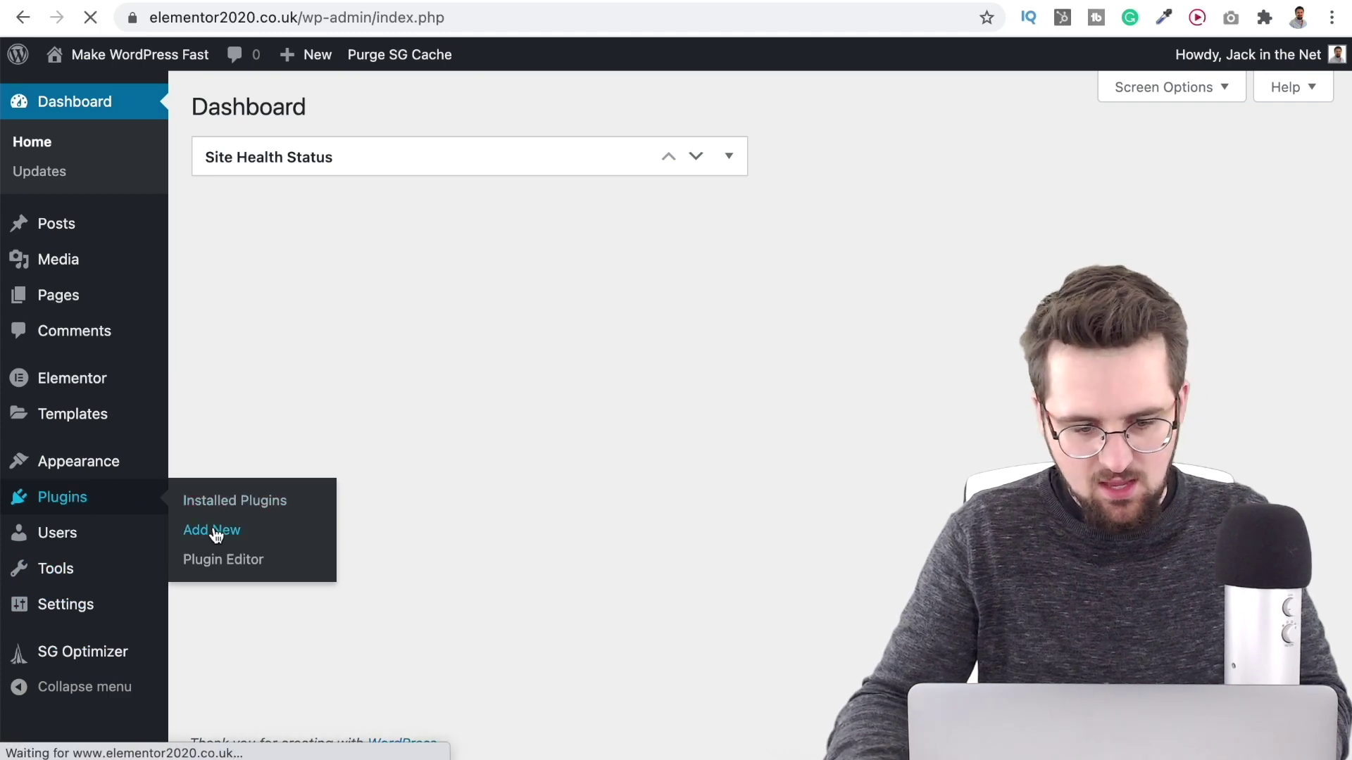
click(1089, 163)
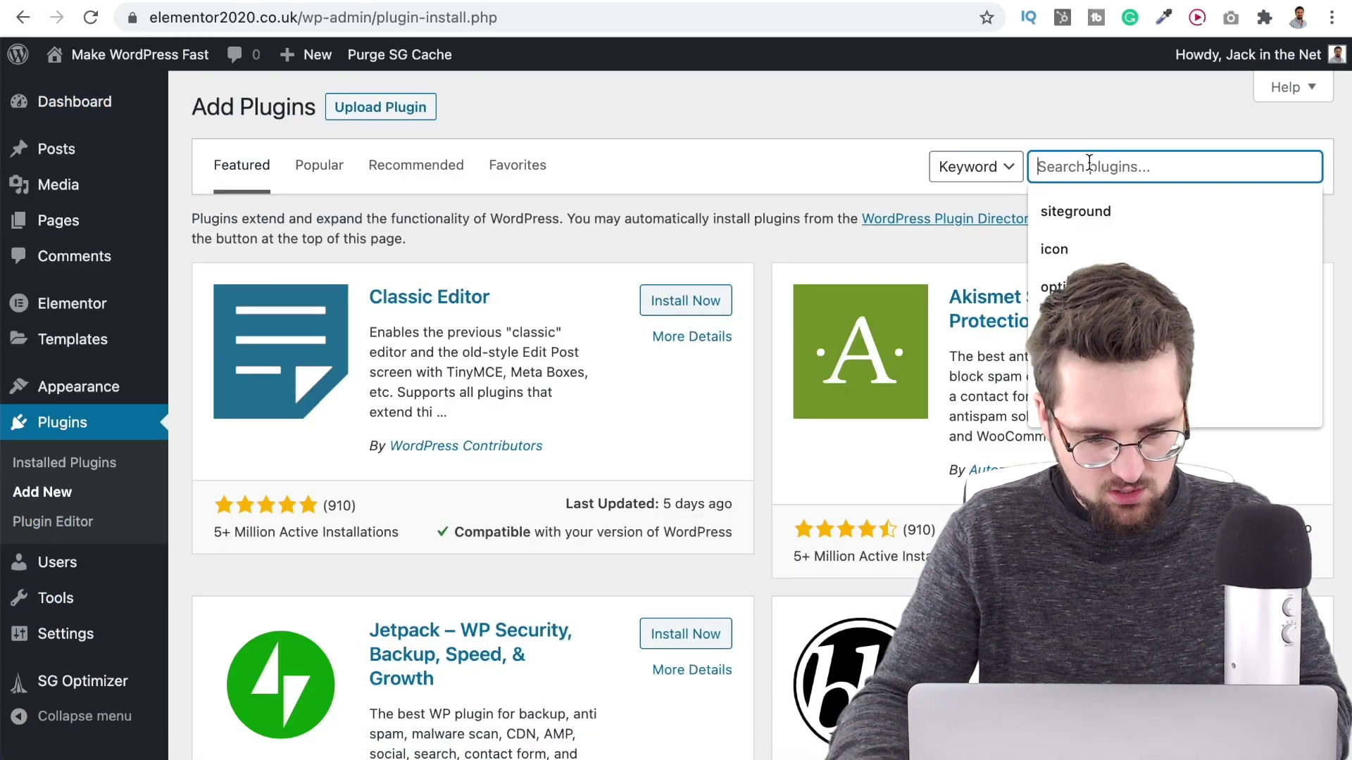
text(scripts to footer)
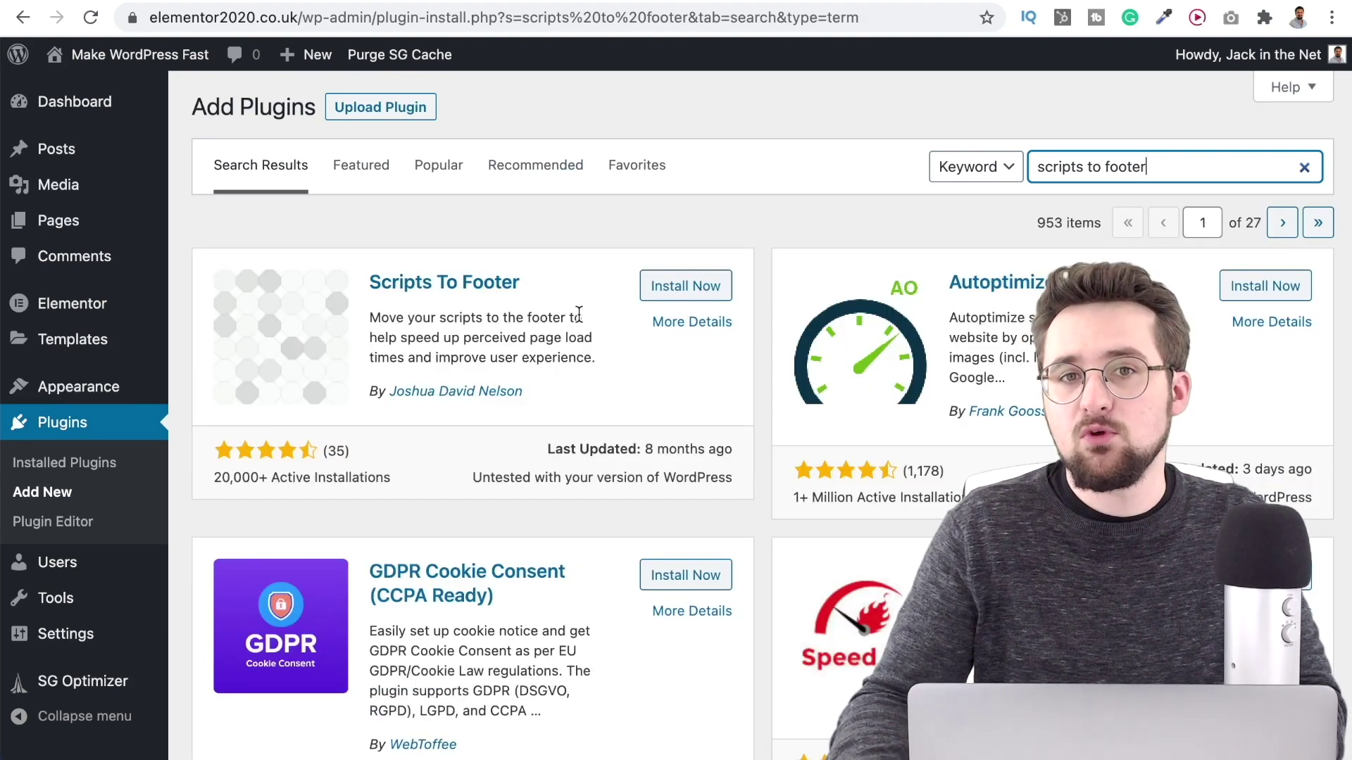
click(691, 284)
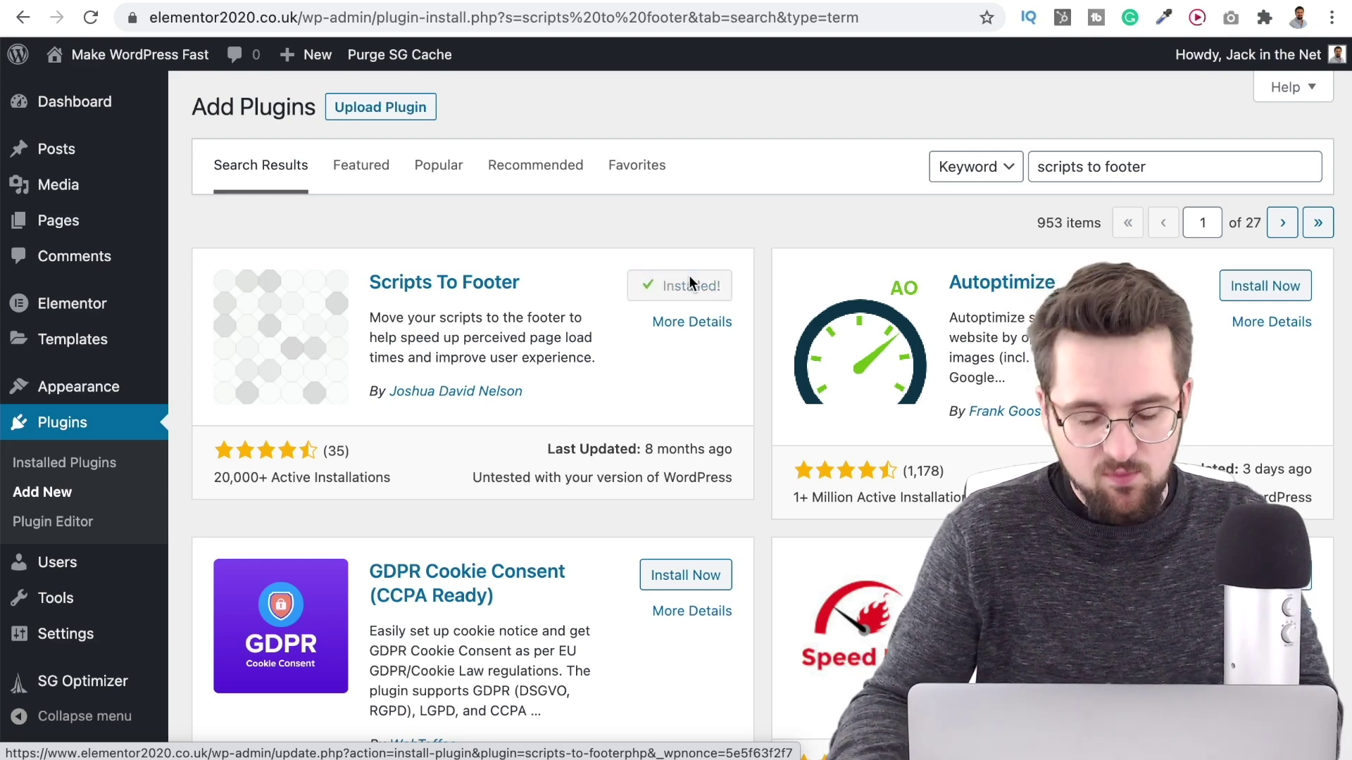
click(691, 285)
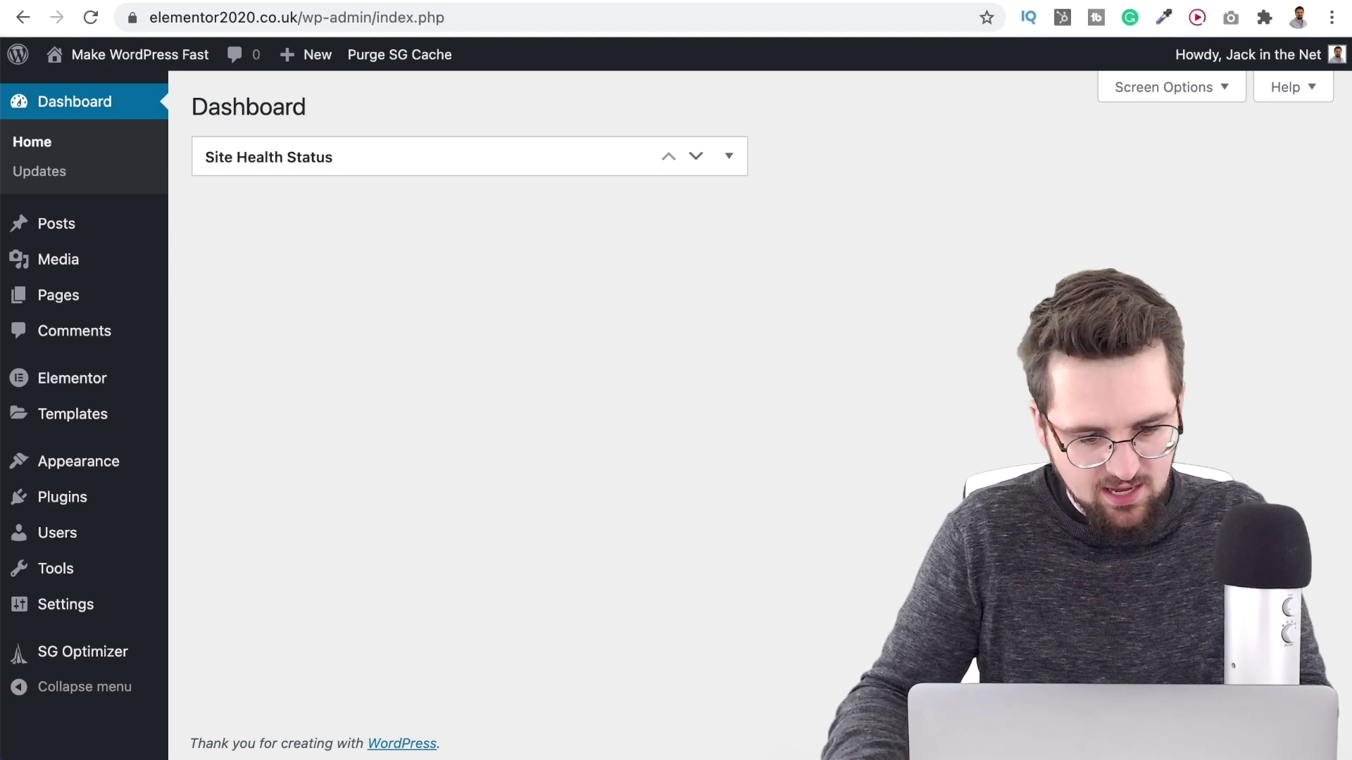
Load giftofspeed.com/gzip-test in a new private browsing window.
key(super+shift+n)
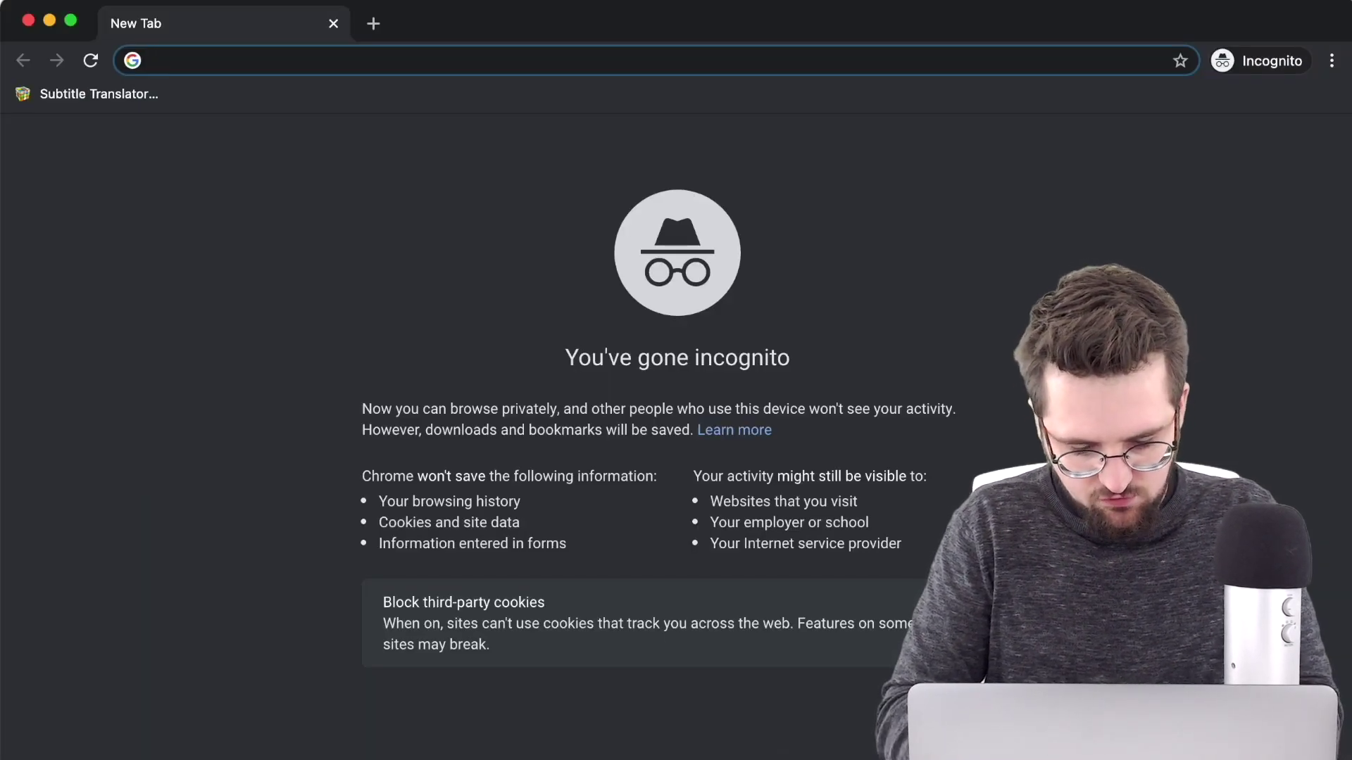
text(gifto)
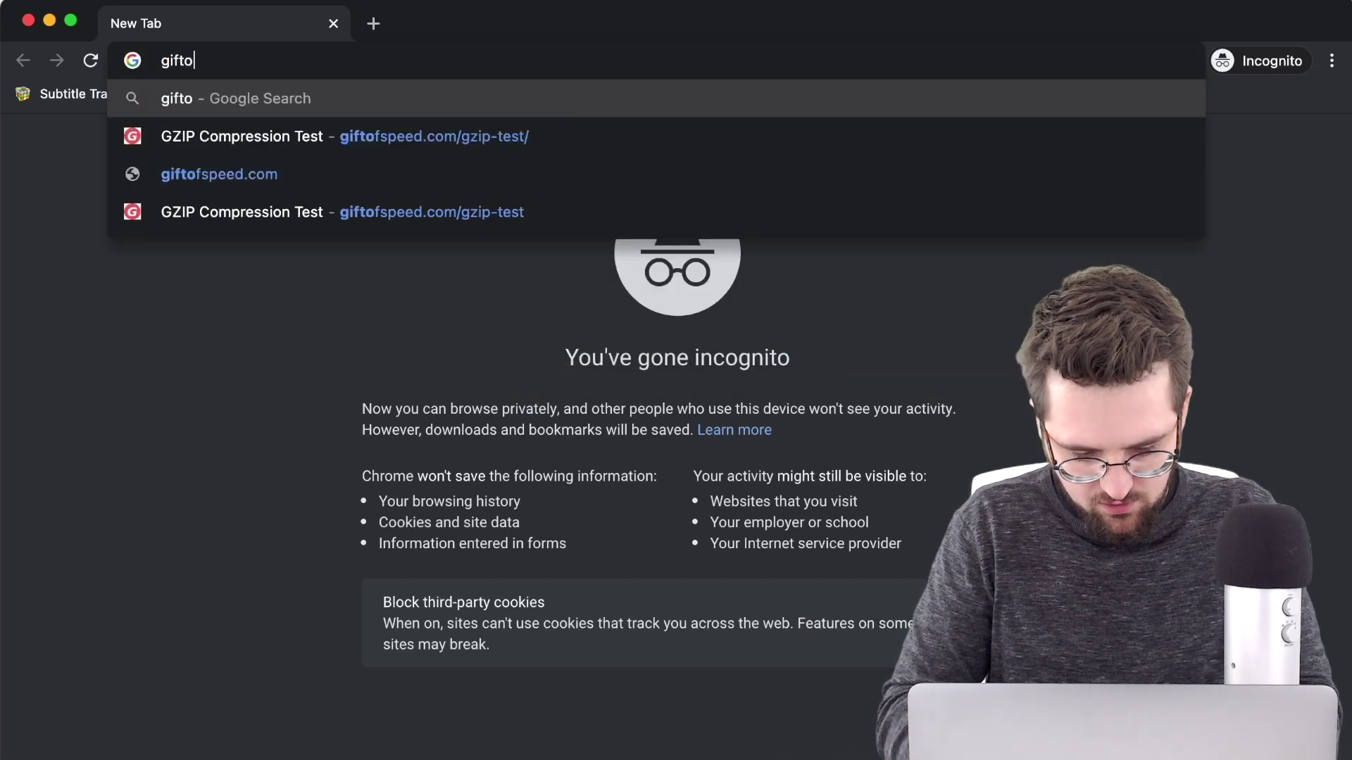
text(fspeed.c)
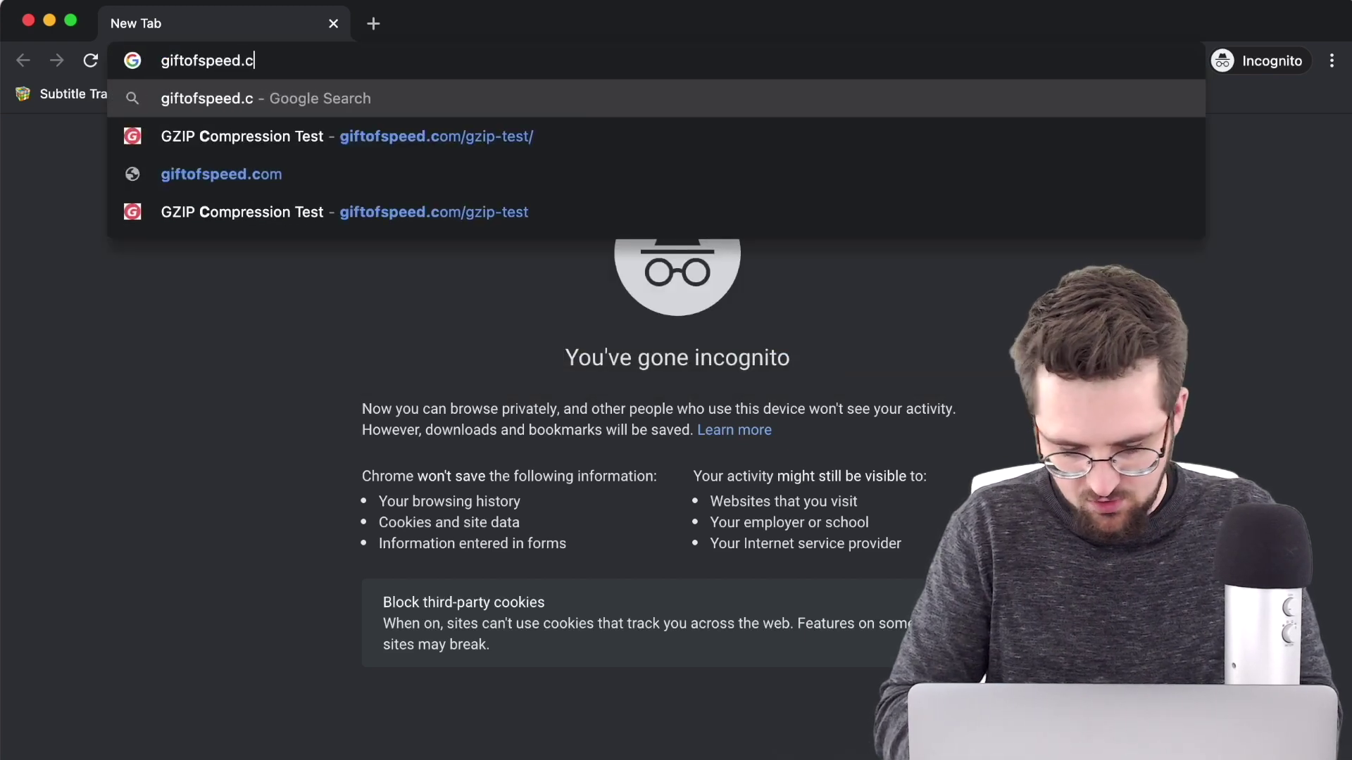
text(om/g)
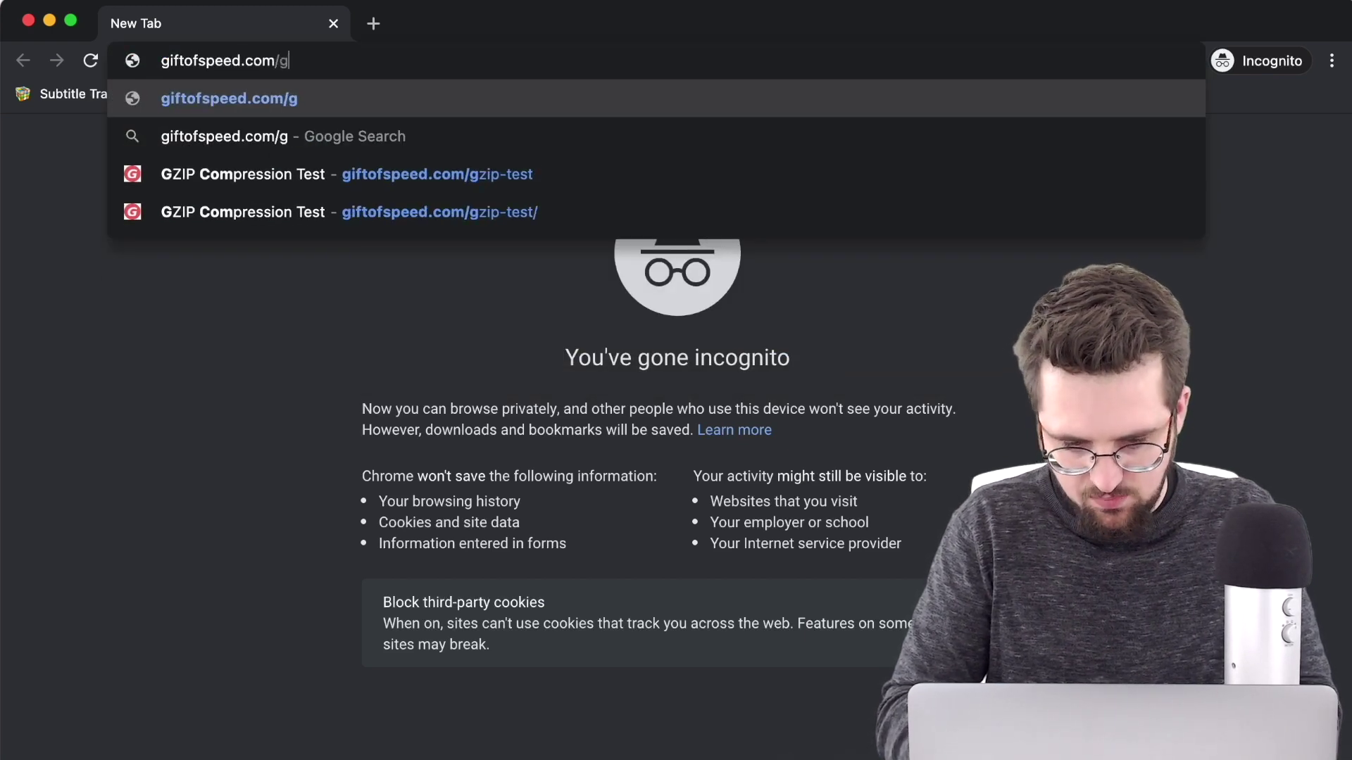
text(zip-test)
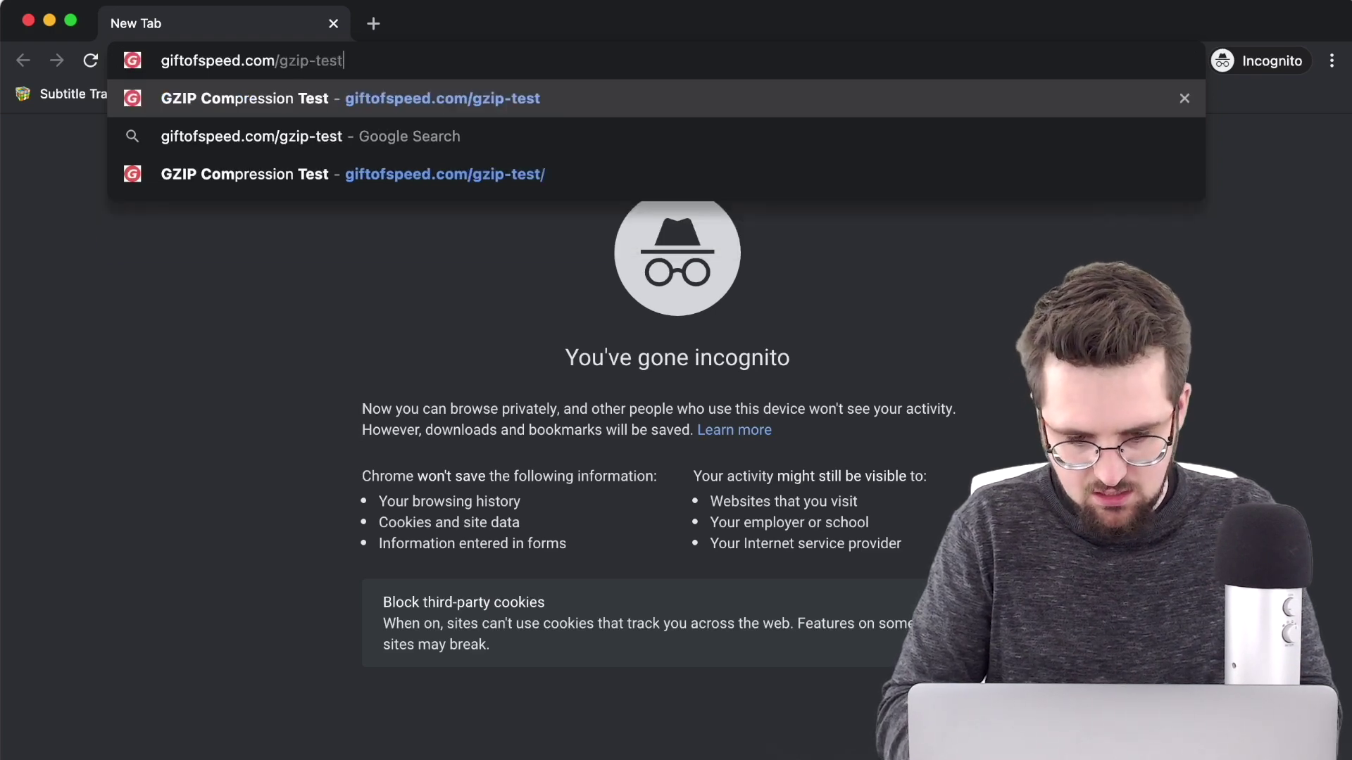
key(Return)
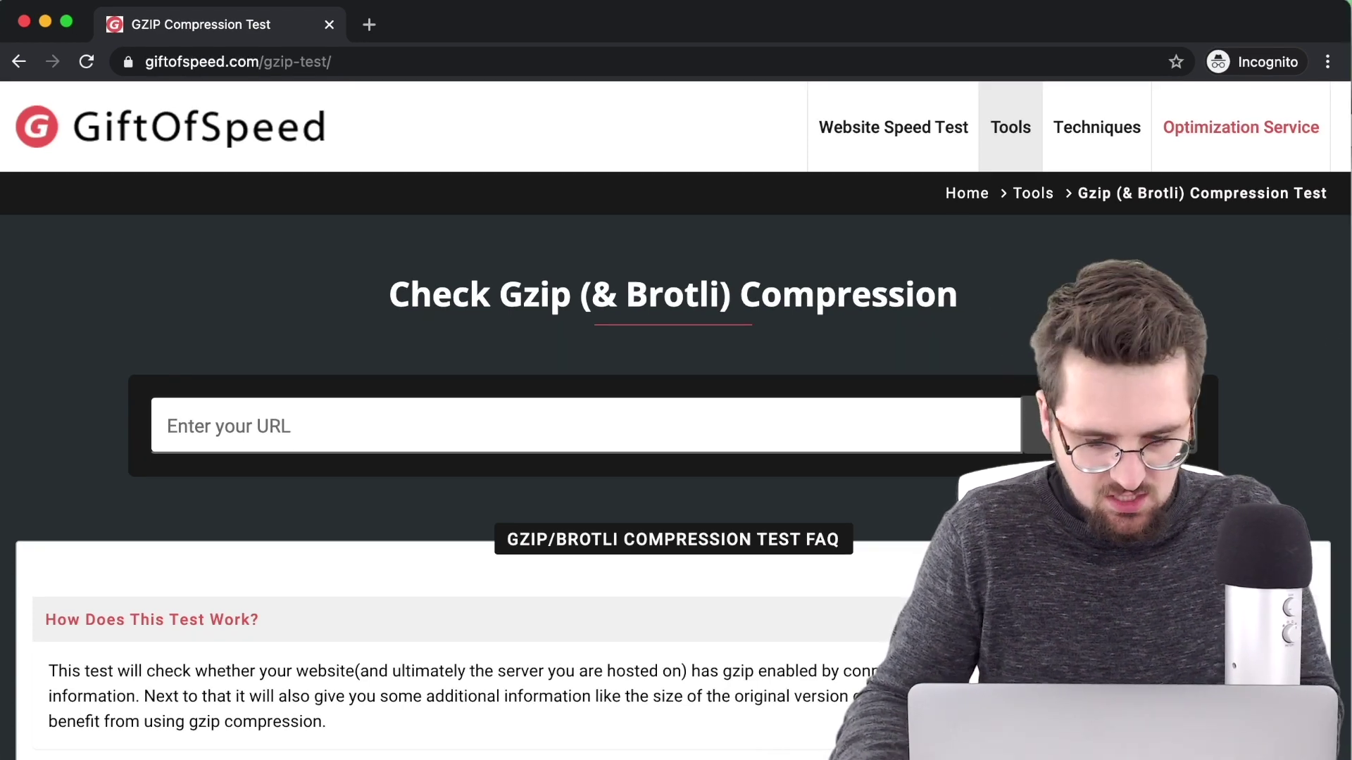
Enter jackinthenet.com as the URL and start the Gzip and Brotli compression test.
click(252, 439)
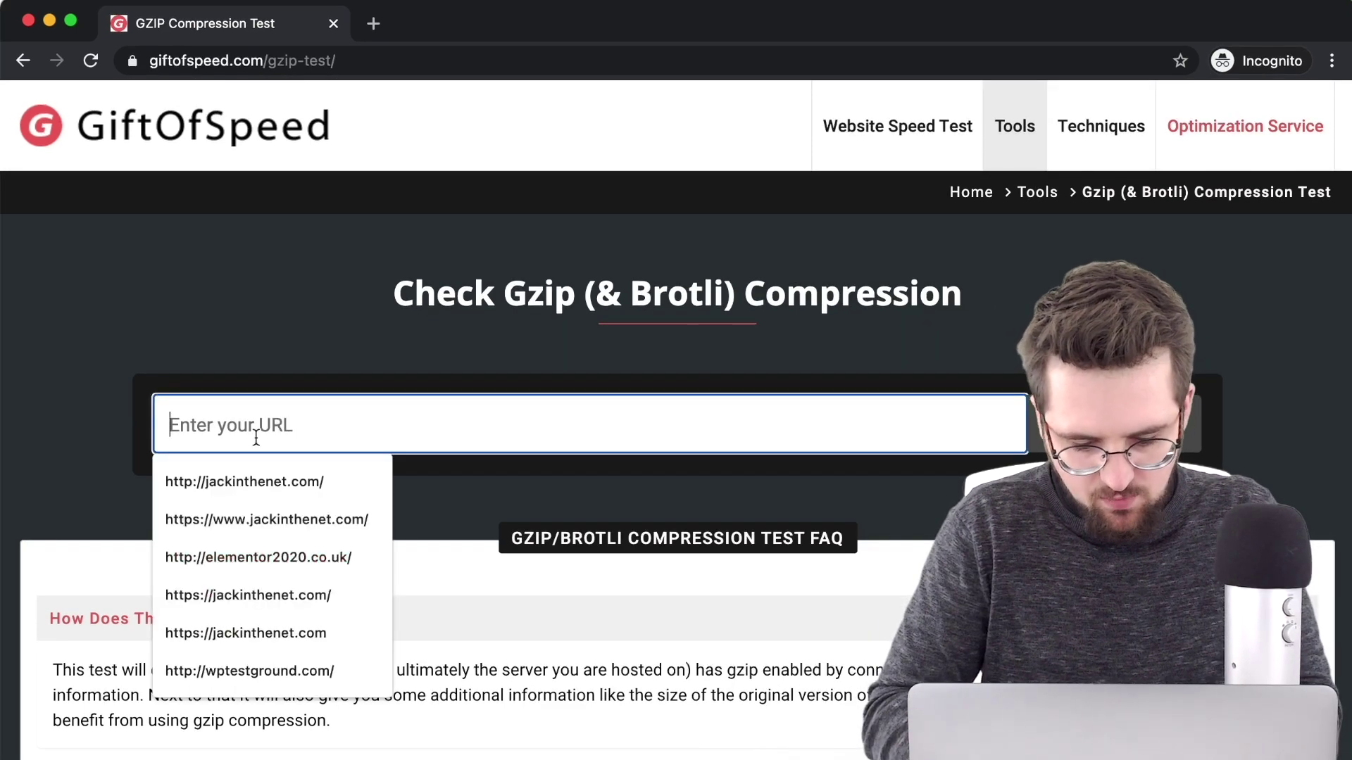
text(jackinth)
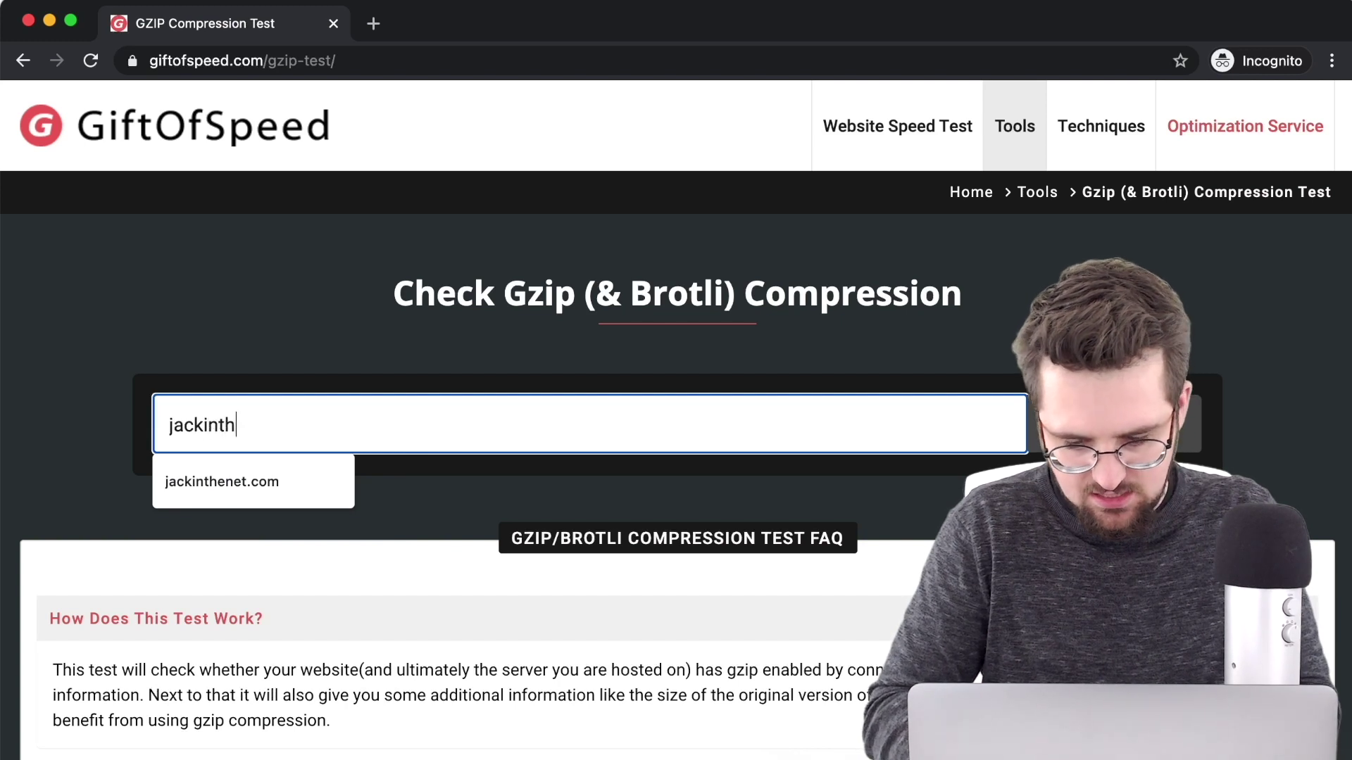
text(enet.com)
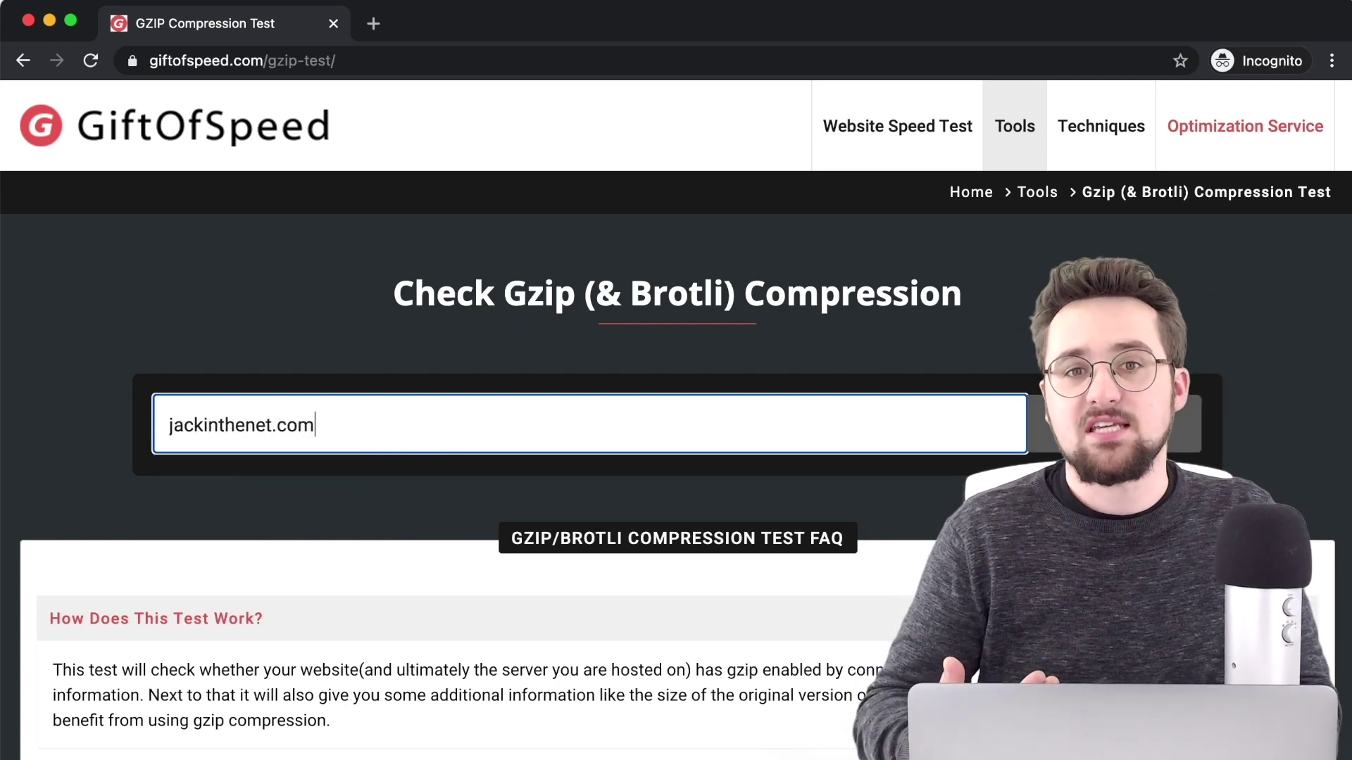
key(Tab)
key(Return)
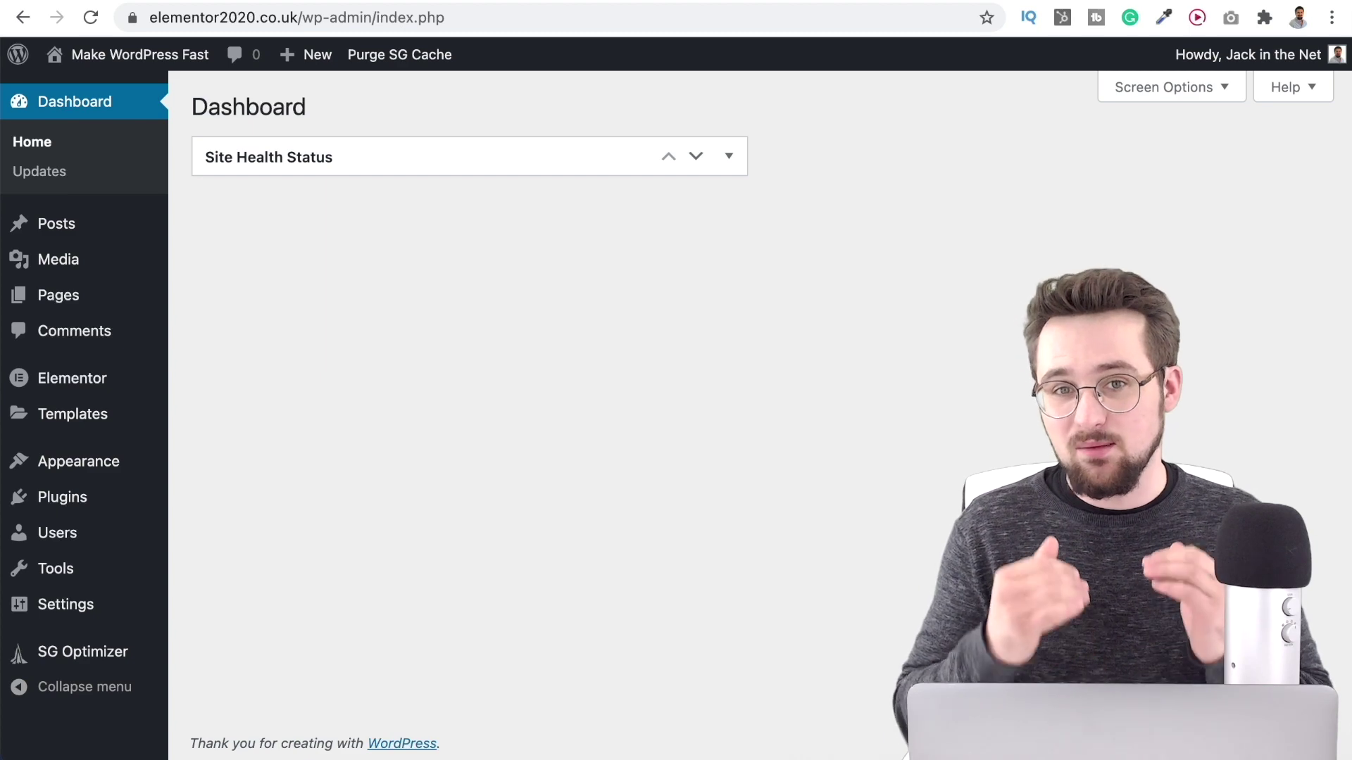
Load jackinthenet.com/rocket in a new private window to reach the WP Rocket site.
key(super+shift+n)
text(jack)
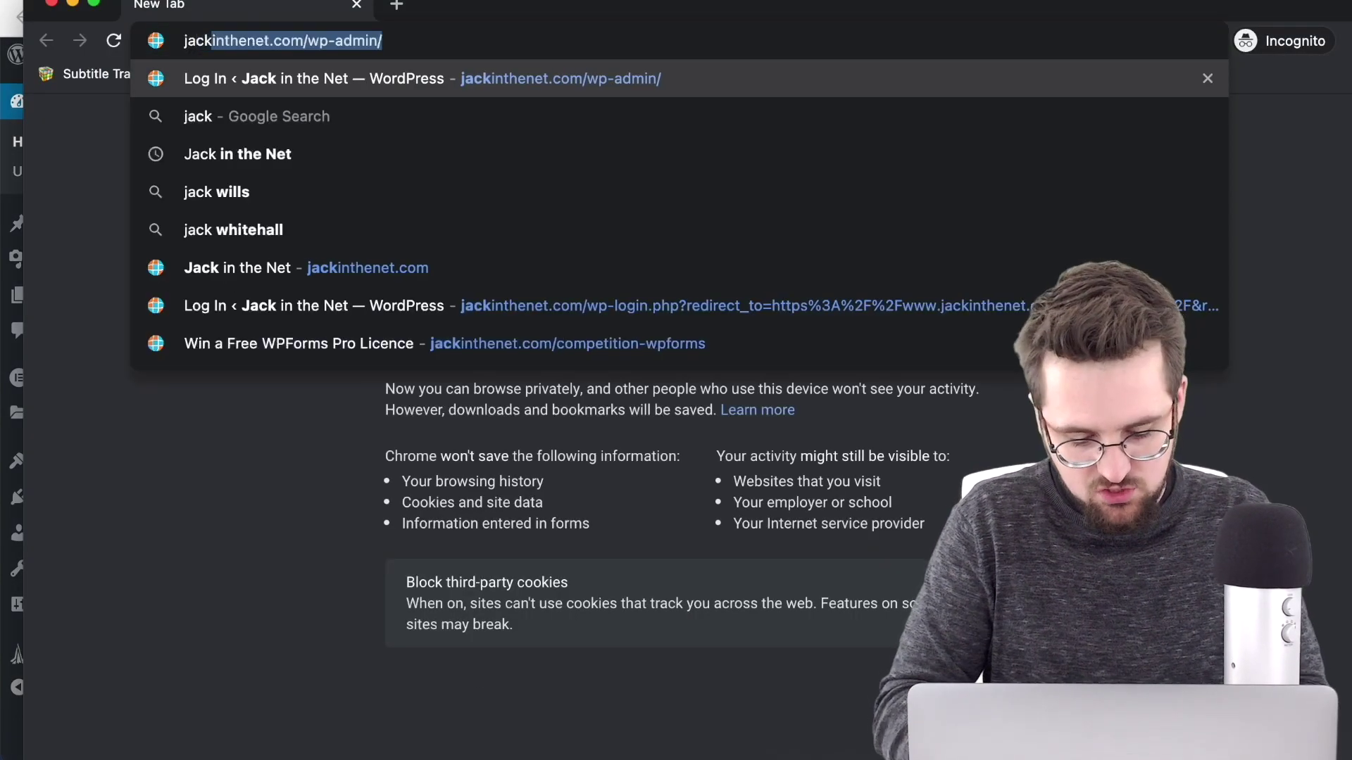
text(inthenet.com/rocket)
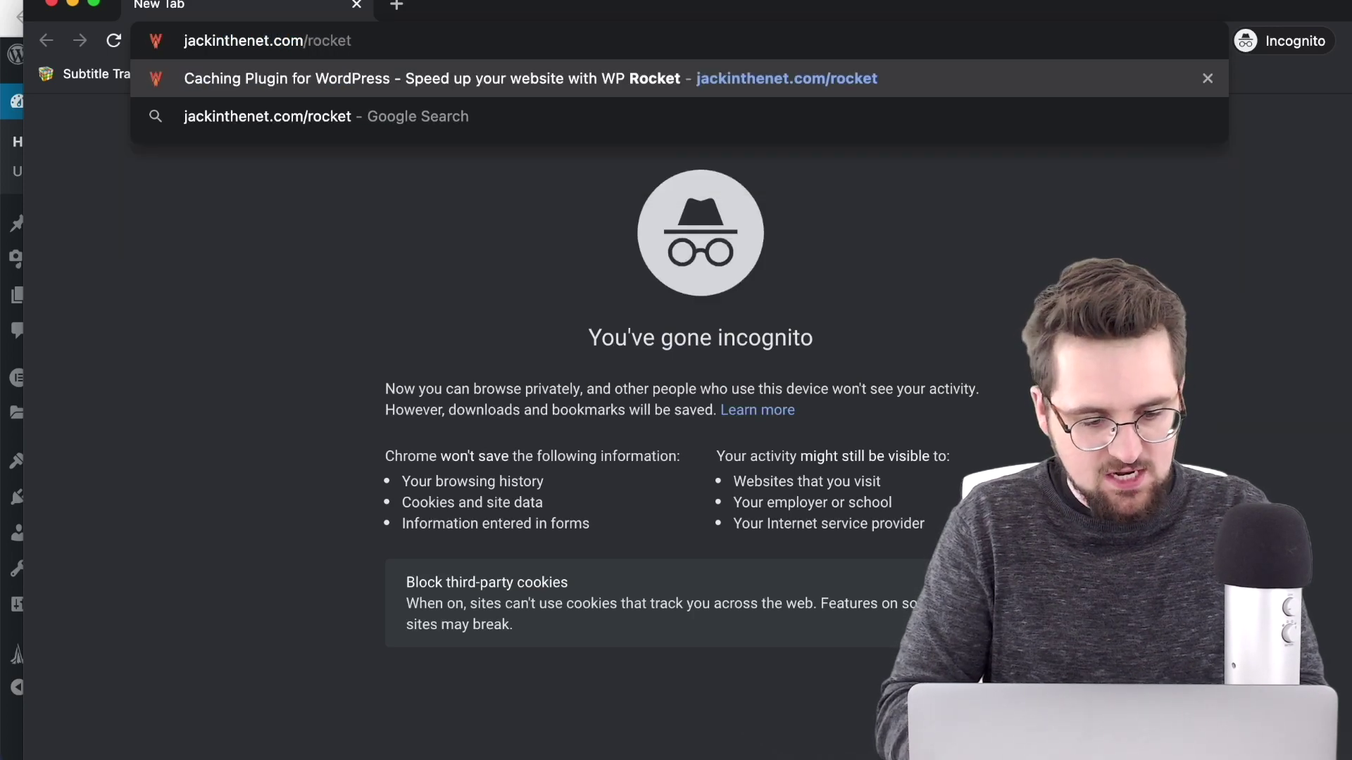
key(Return)
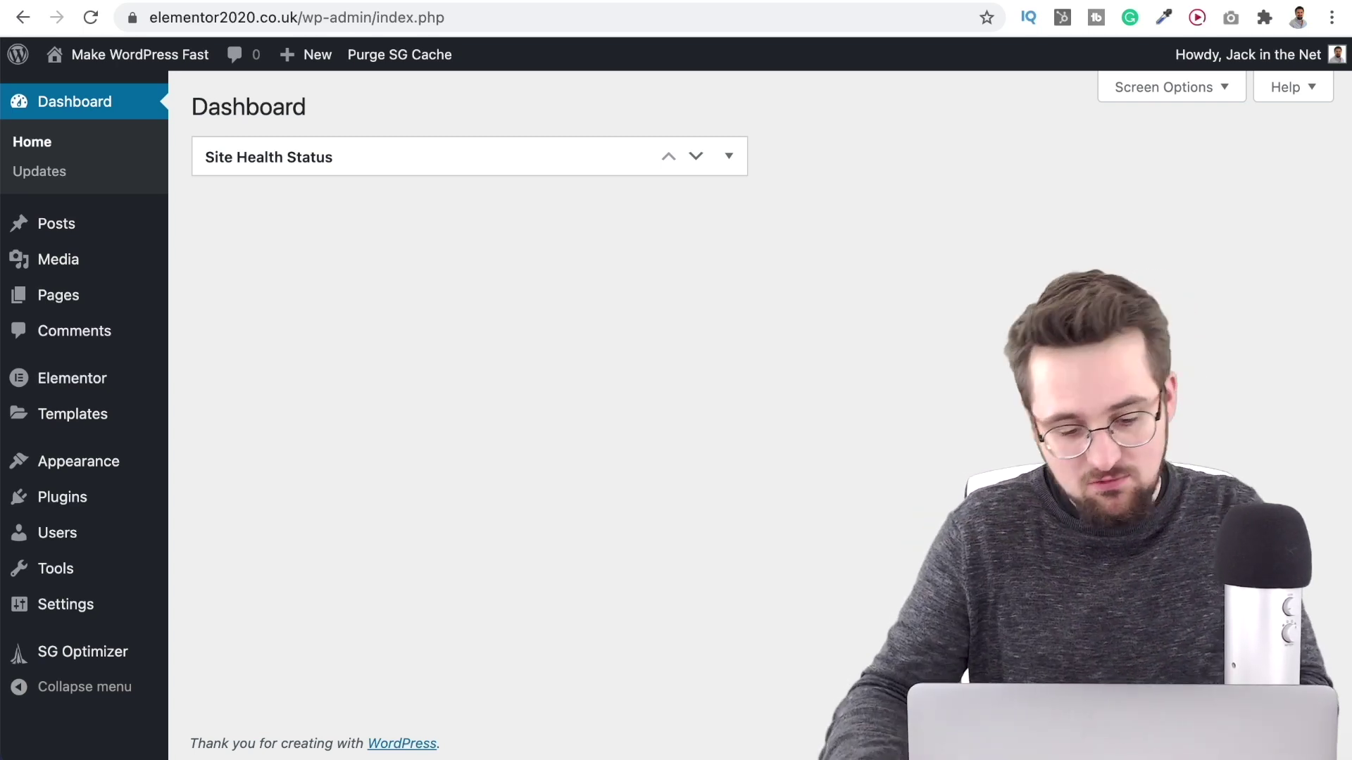
On Plugins > Add New, search the directory for 'autoptimize'.
mouse_move(61, 496)
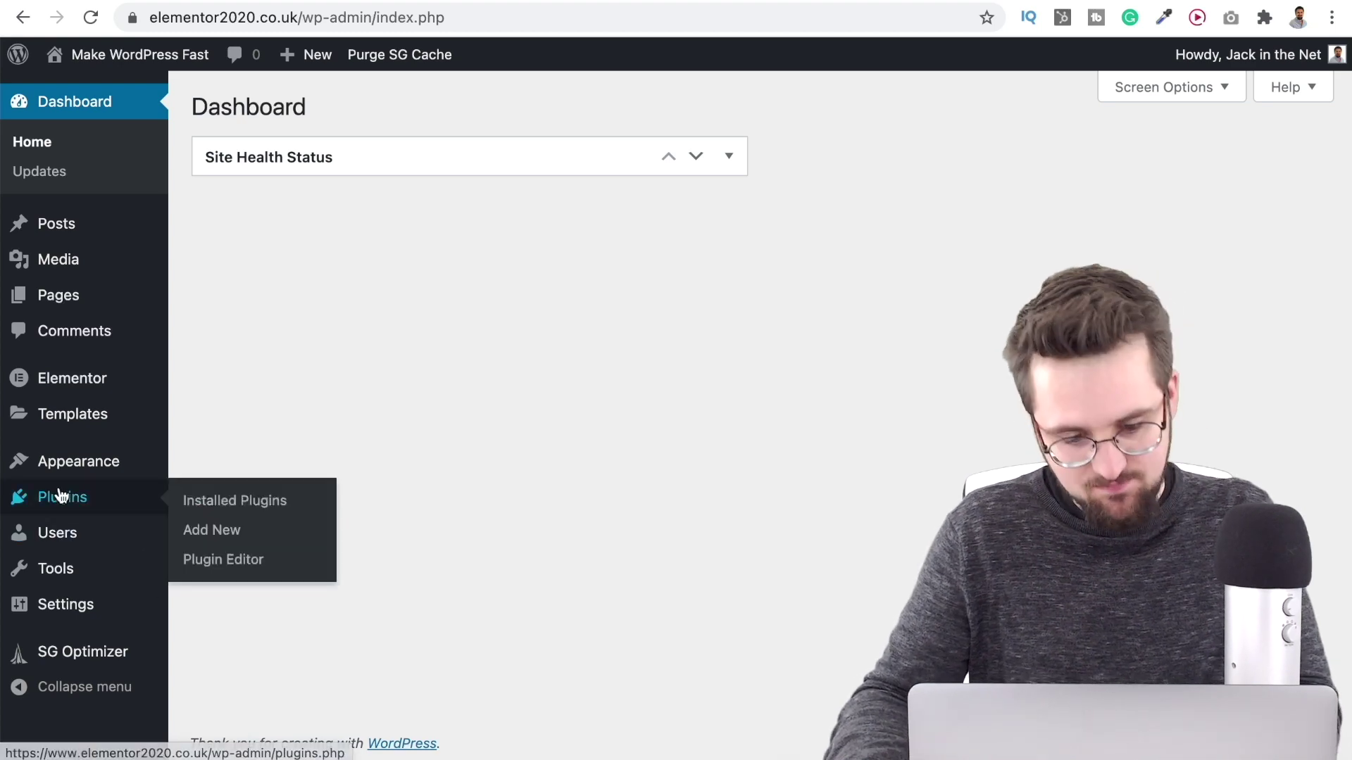
click(195, 538)
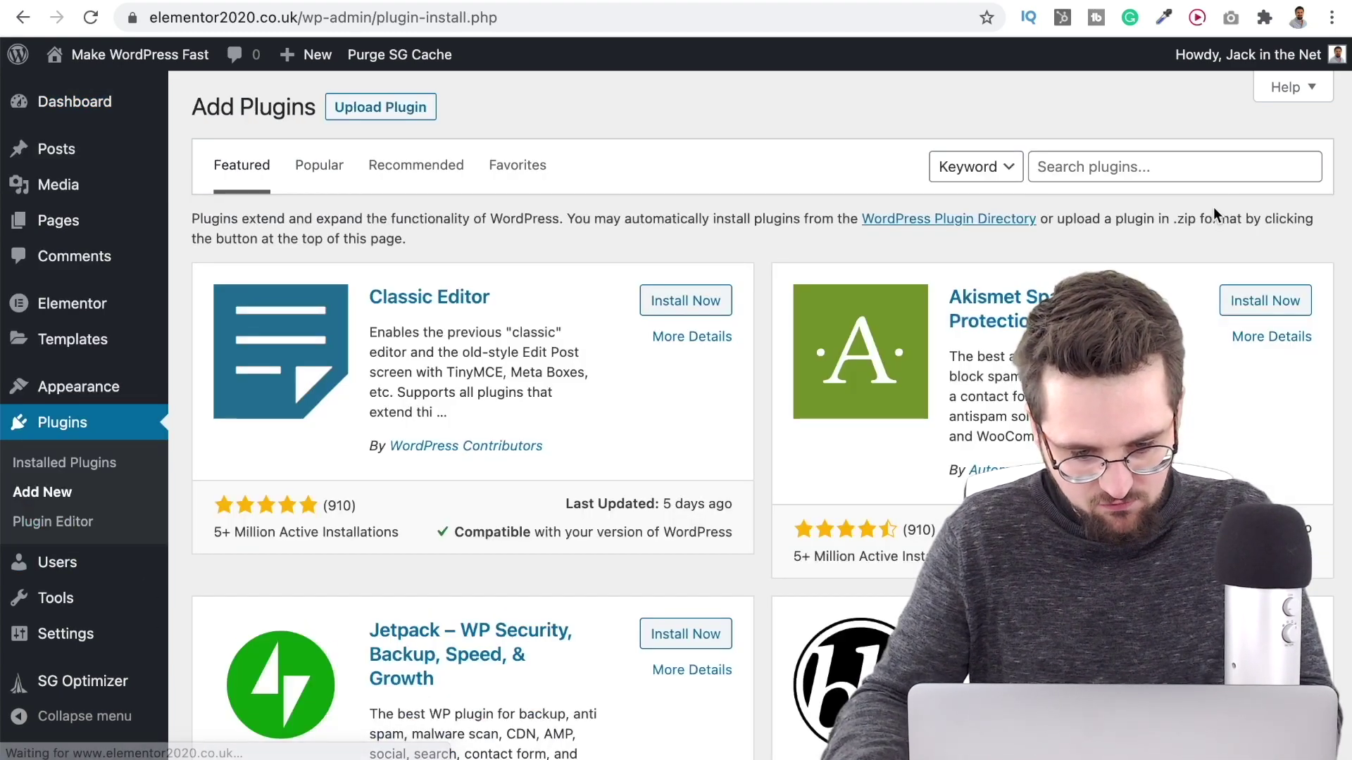
click(1181, 172)
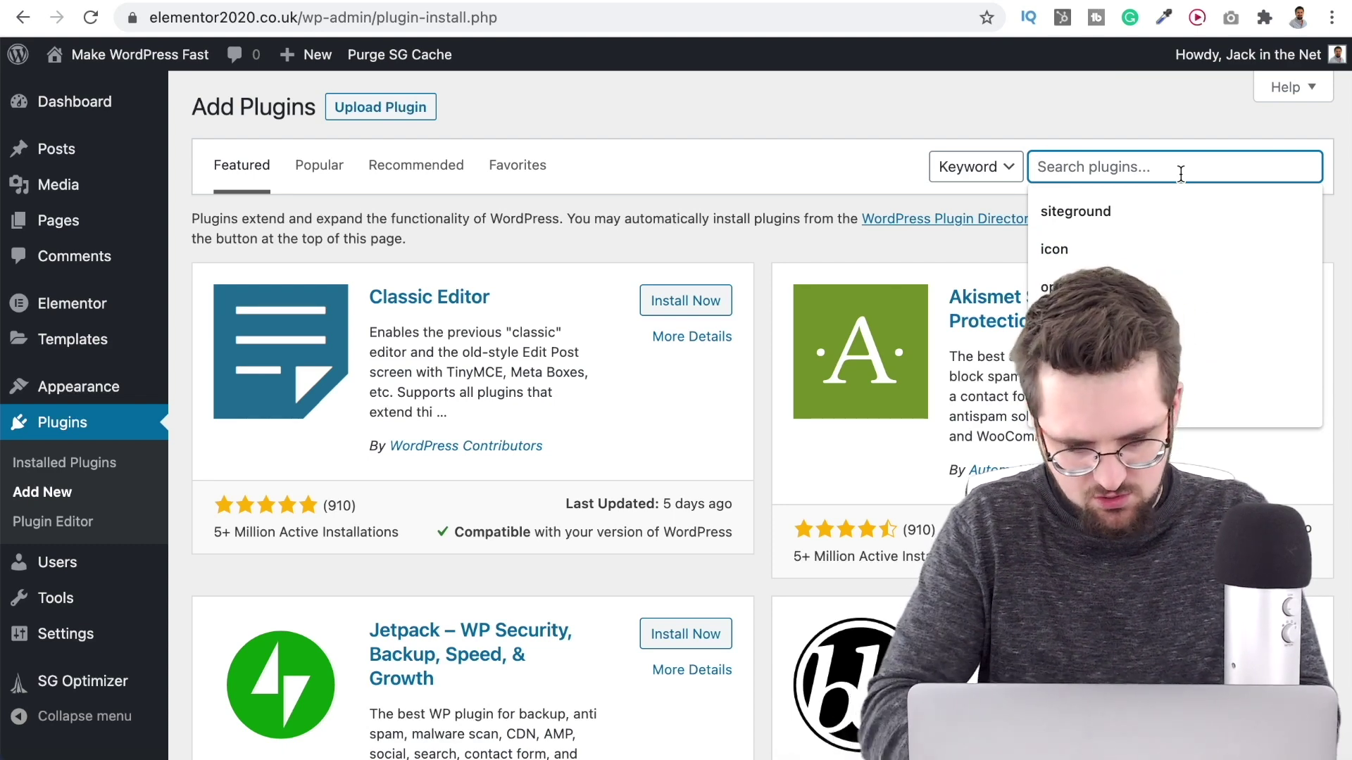
text(autoptimiz)
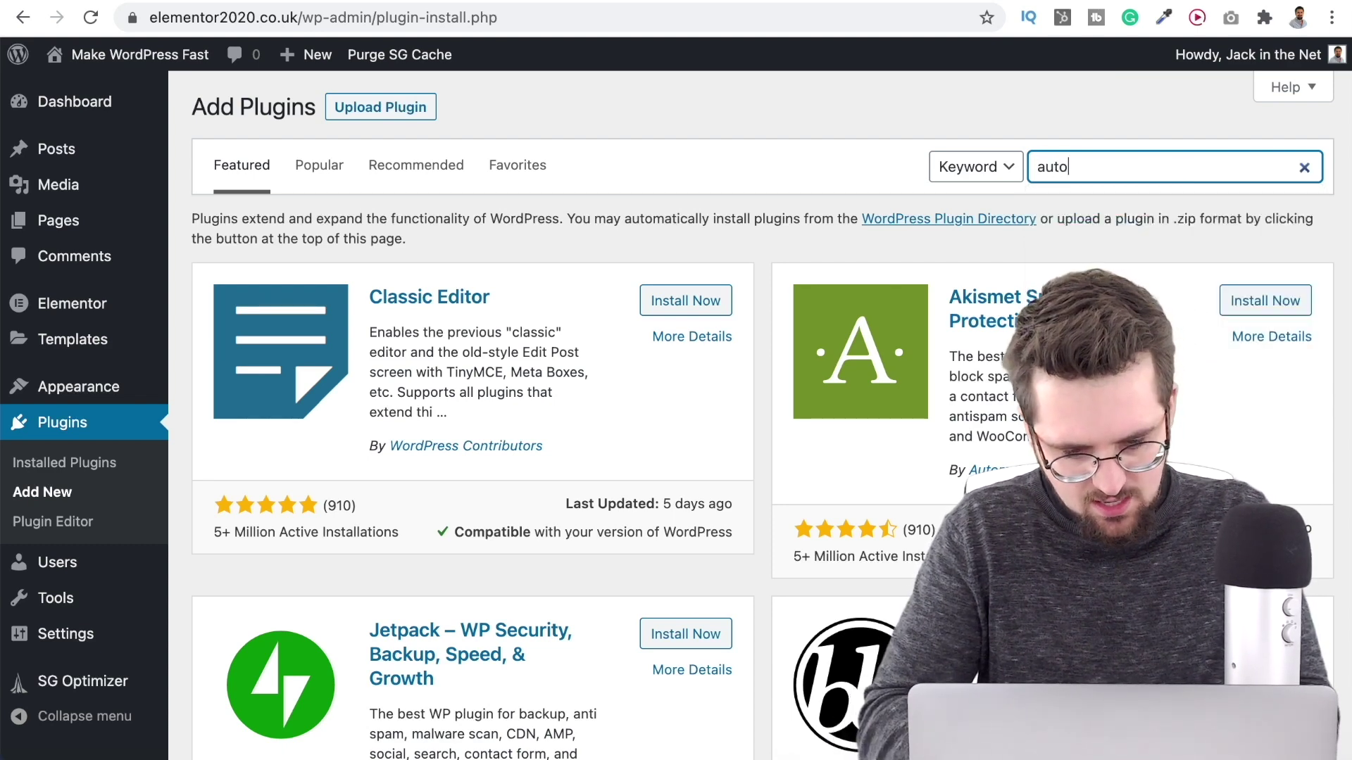
text(e)
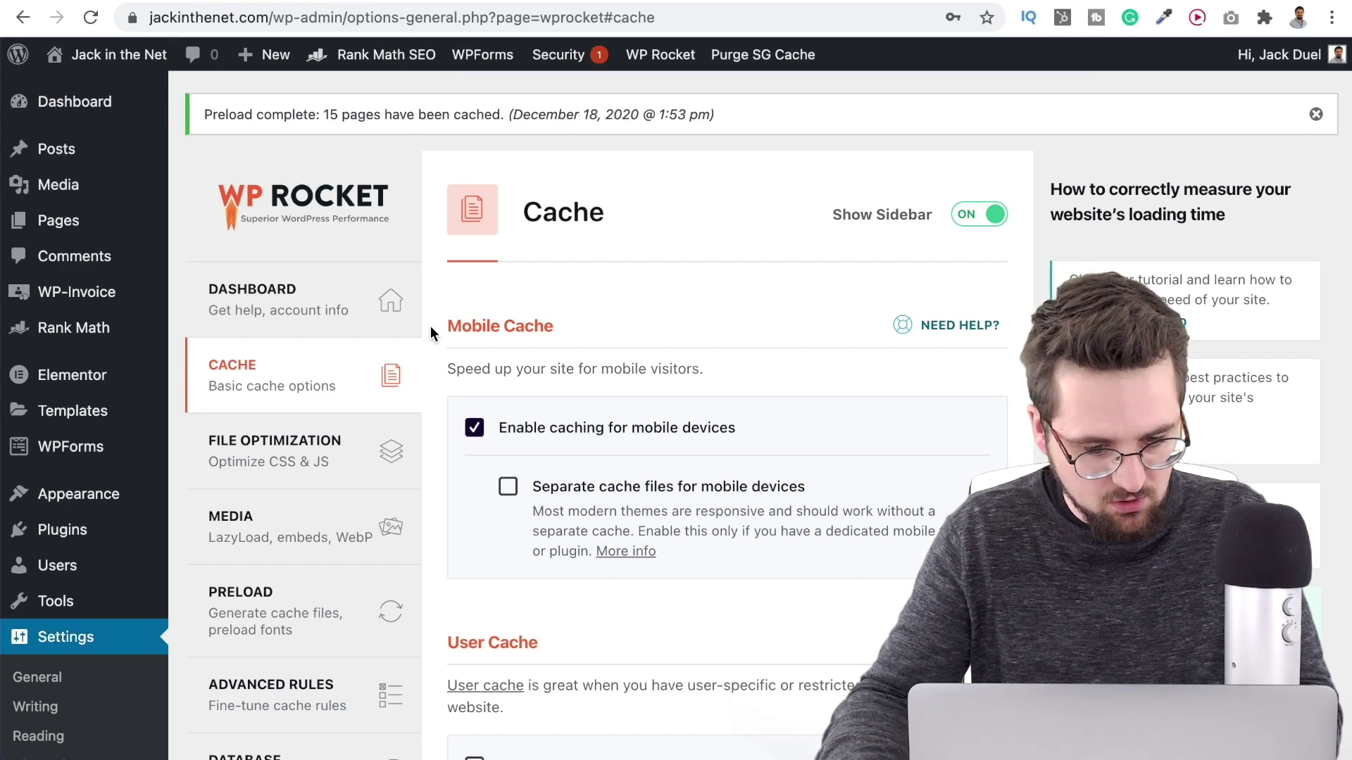
Open WP Rocket's Database tab and scroll to the post, comment and automatic cleanup options.
scroll(381, 453, down, 2)
scroll(377, 462, down, 2)
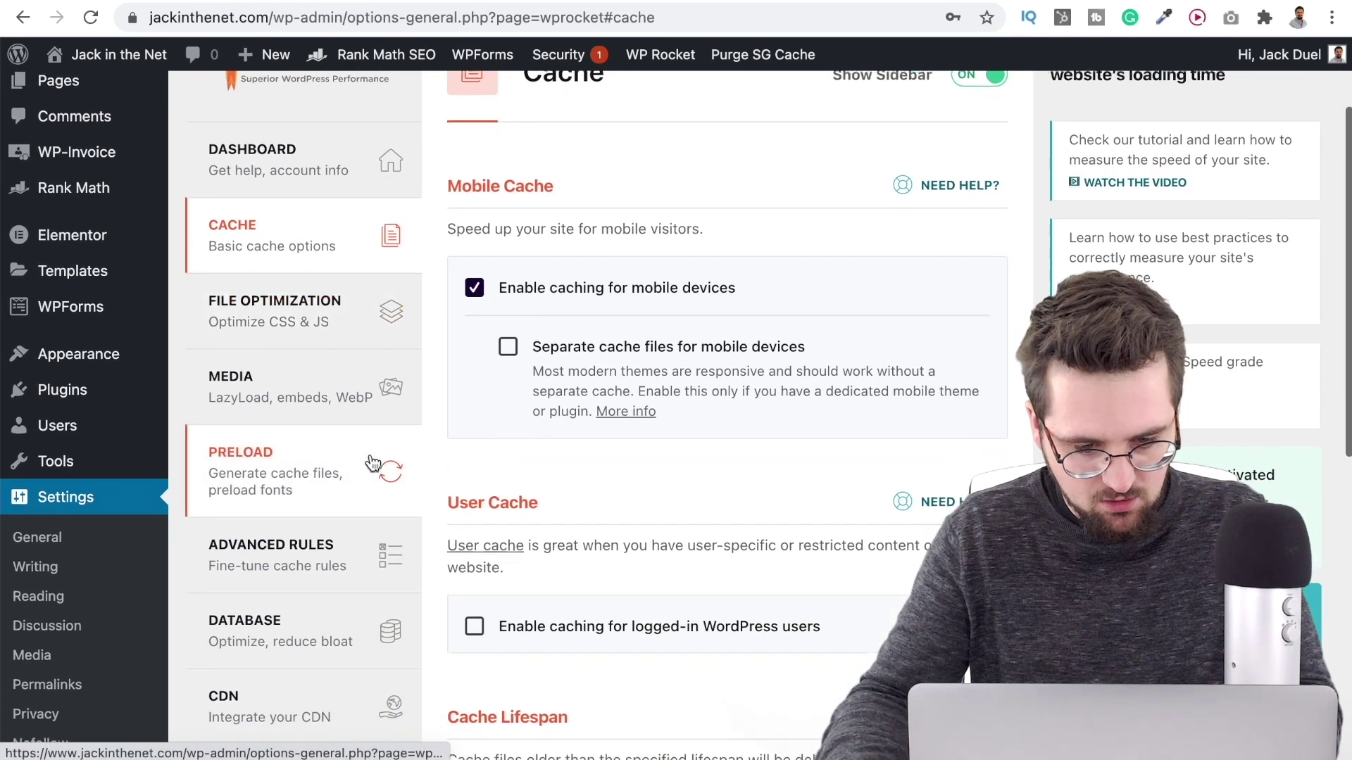
click(294, 591)
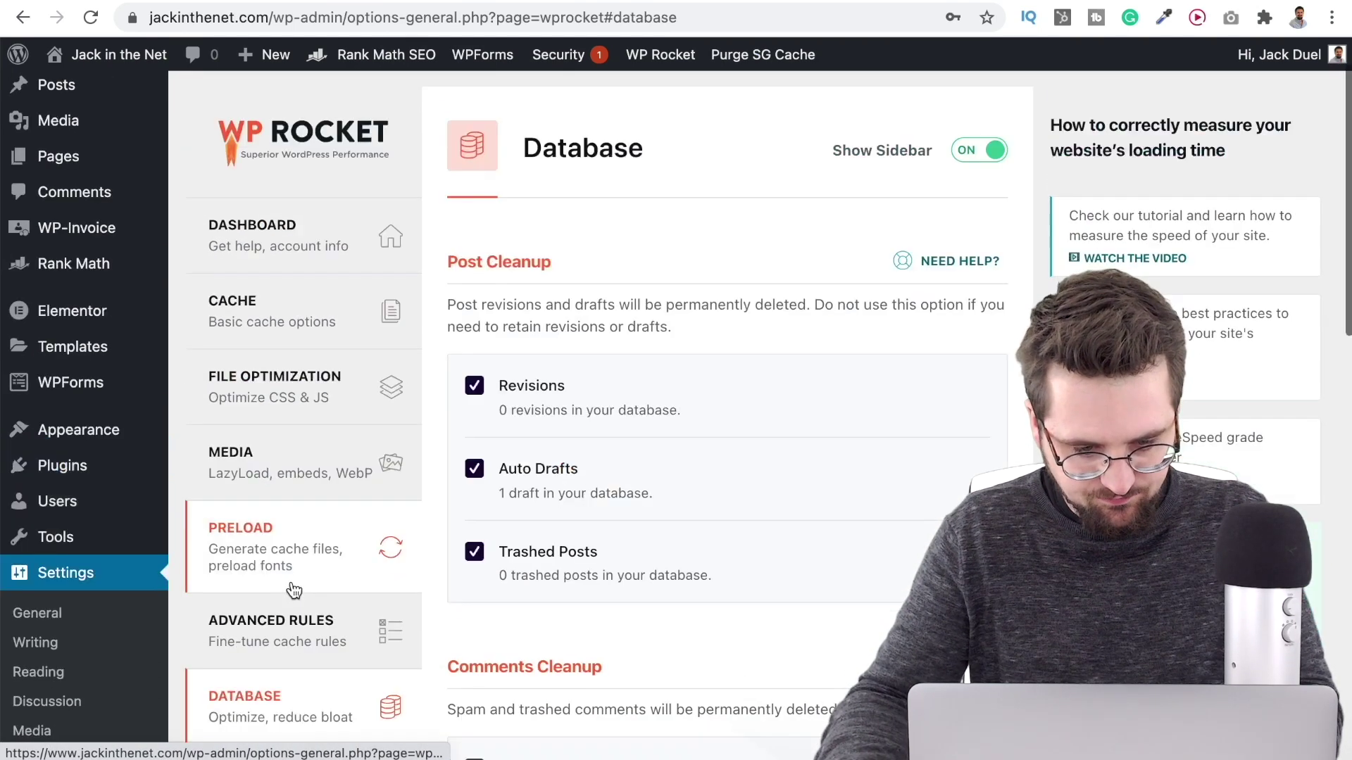
scroll(788, 454, down, 10)
scroll(787, 454, down, 7)
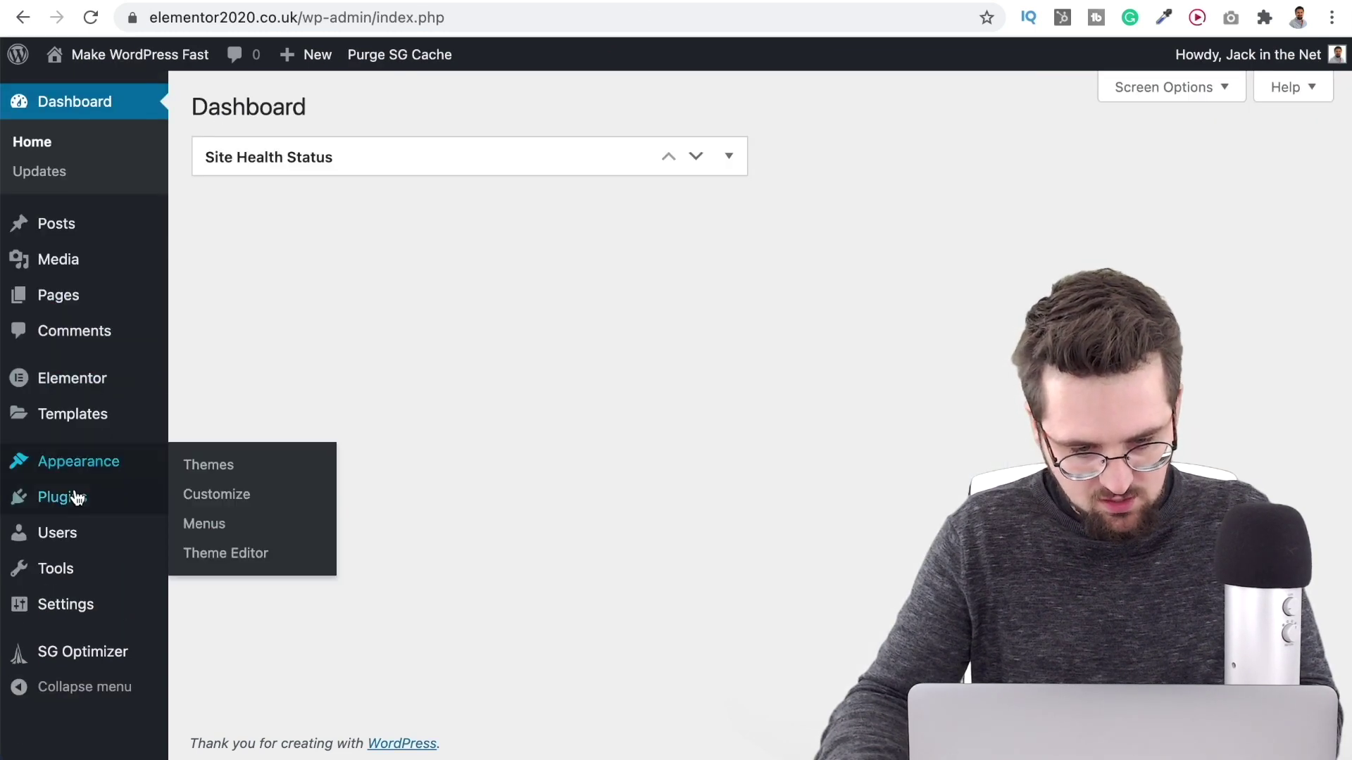
On Plugins > Add New, search for 'wp optimize' to list WP-Optimize – Clean, Compress, Cache.
mouse_move(166, 510)
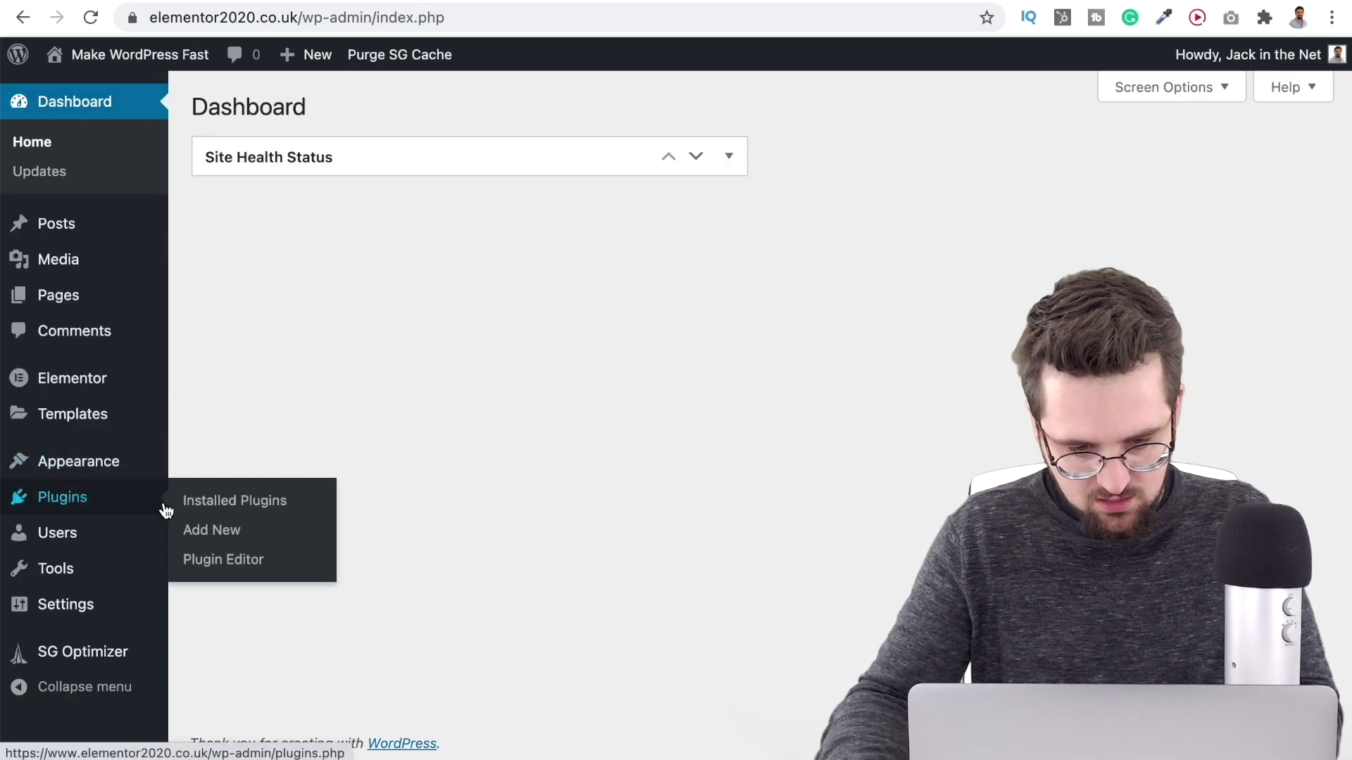
click(199, 530)
click(1136, 169)
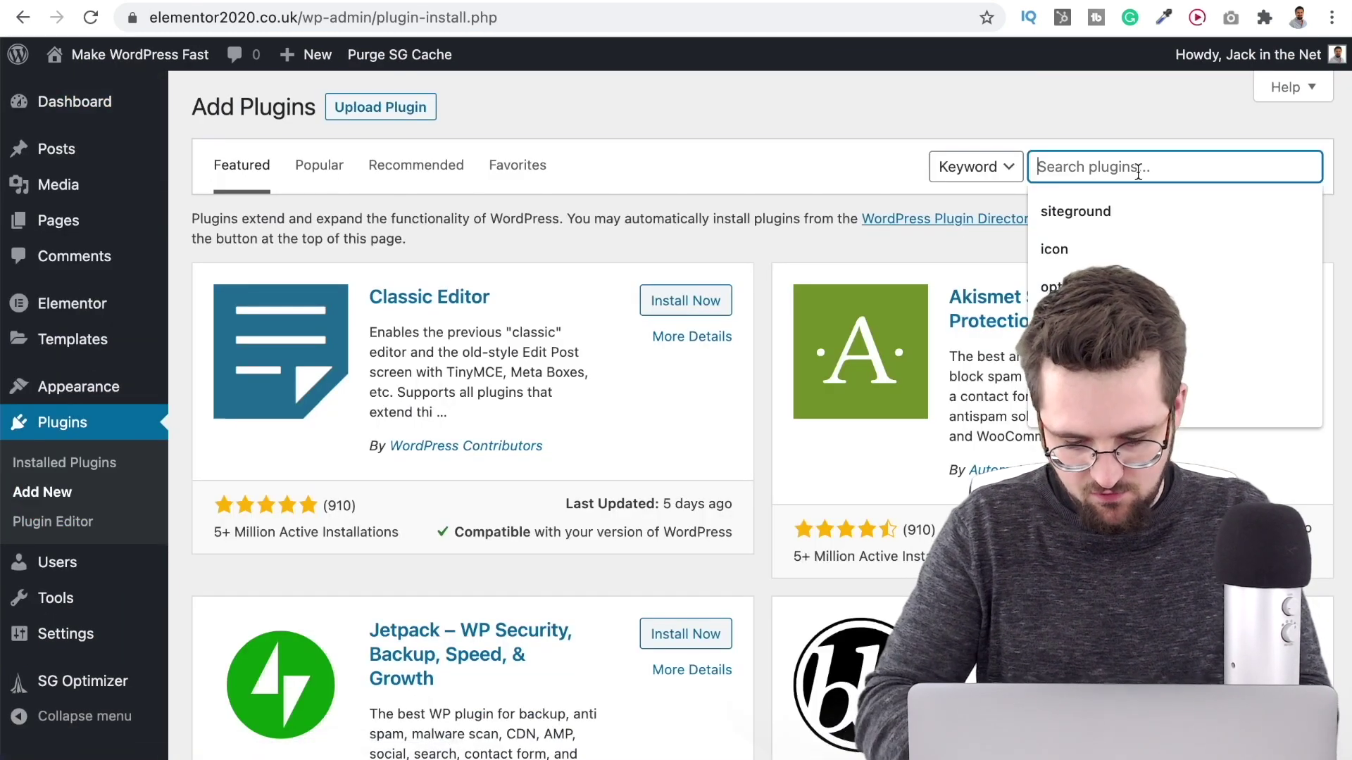
text(wp optimize)
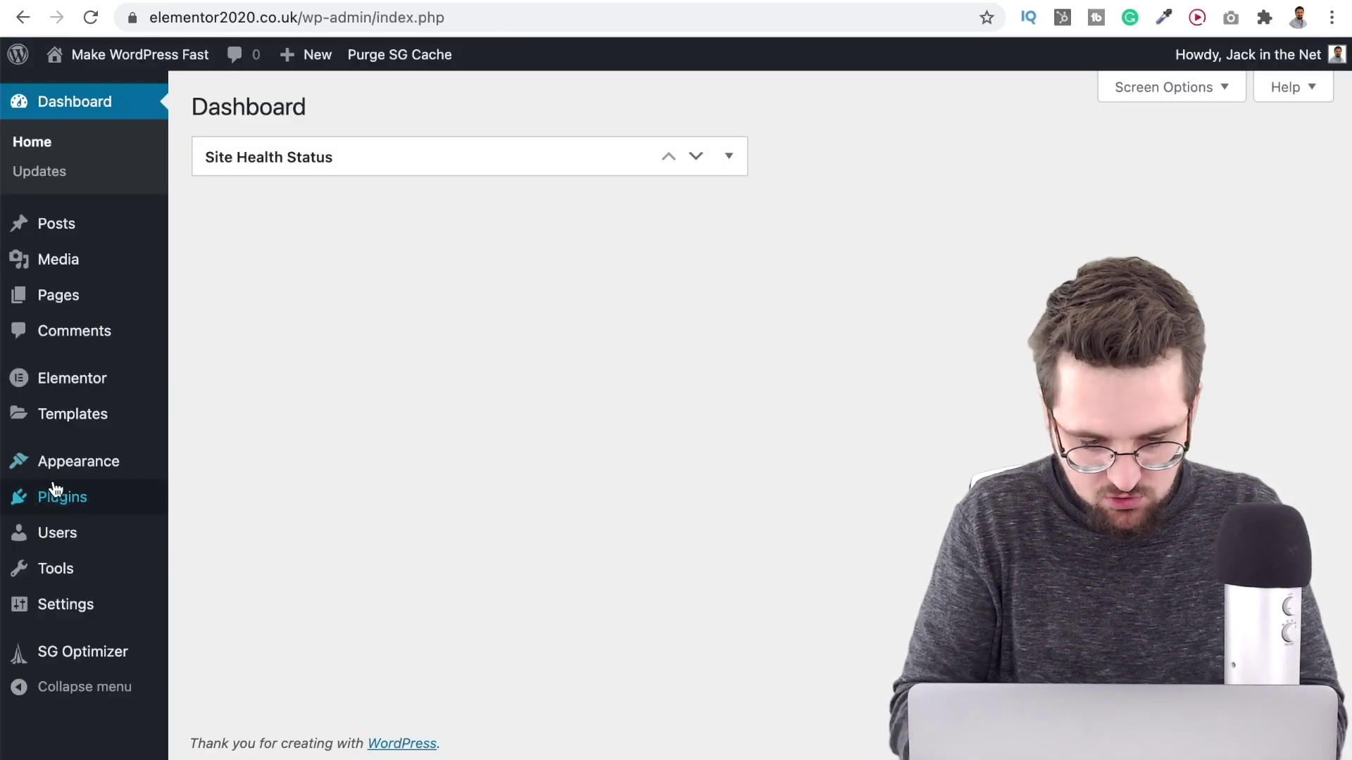
Search the Add Plugins directory for 'optimole'.
mouse_move(145, 510)
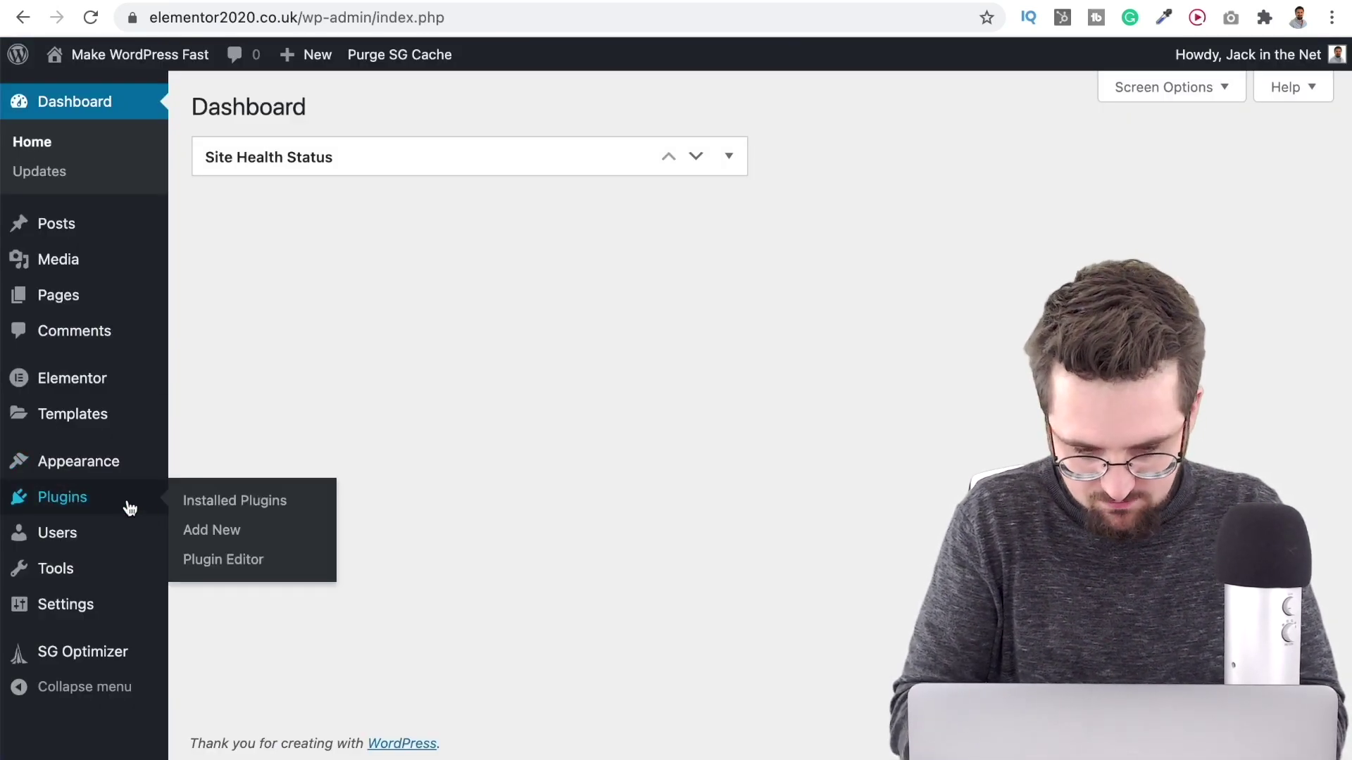
click(195, 531)
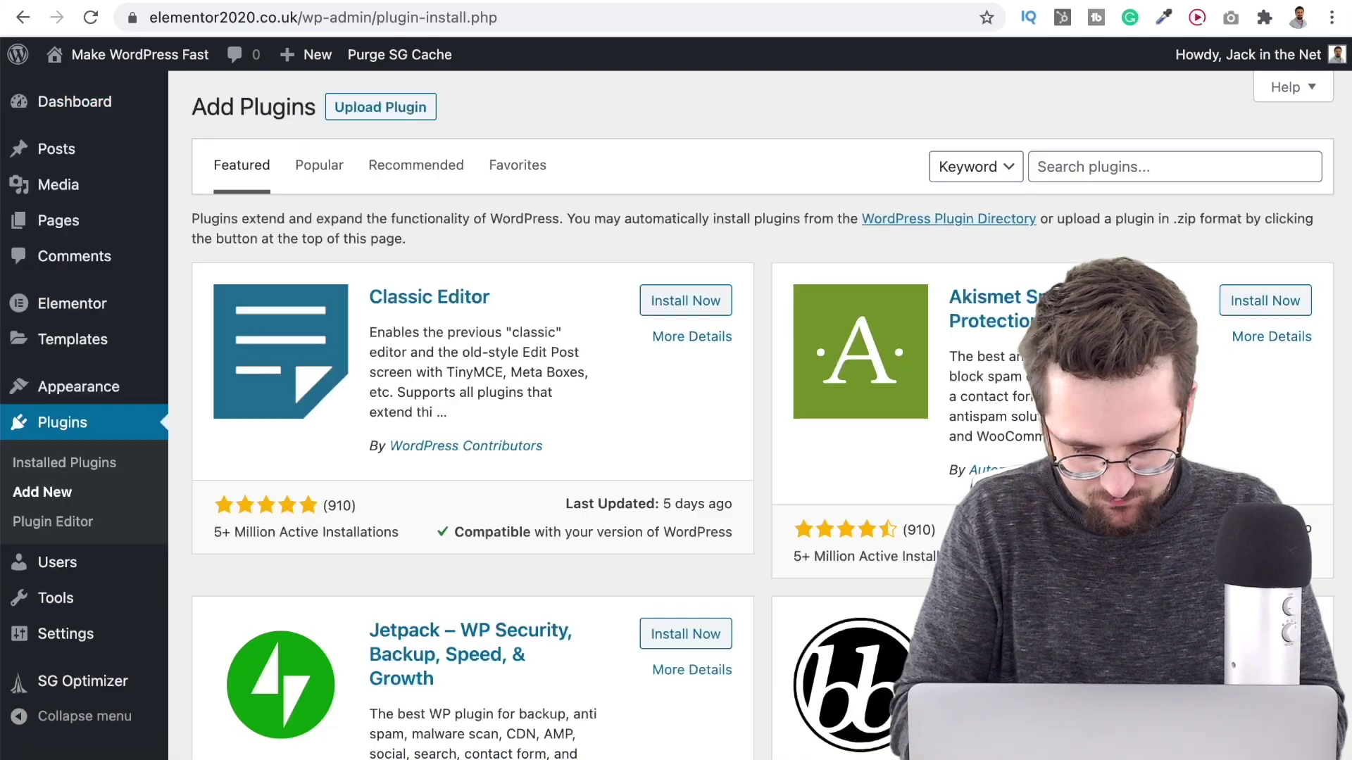
click(1175, 165)
text(optimole)
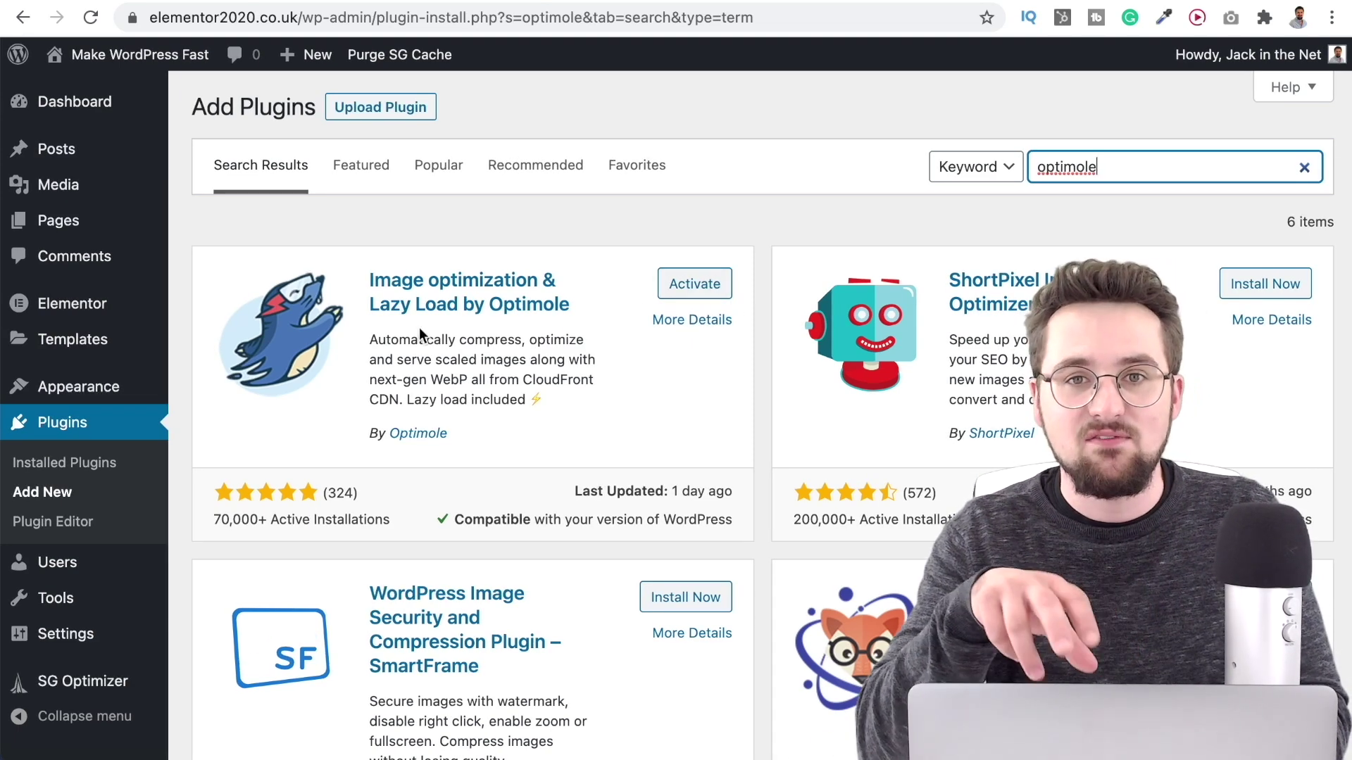
Switch to Installed Plugins and scroll to Image optimization service by Optimole.
click(98, 425)
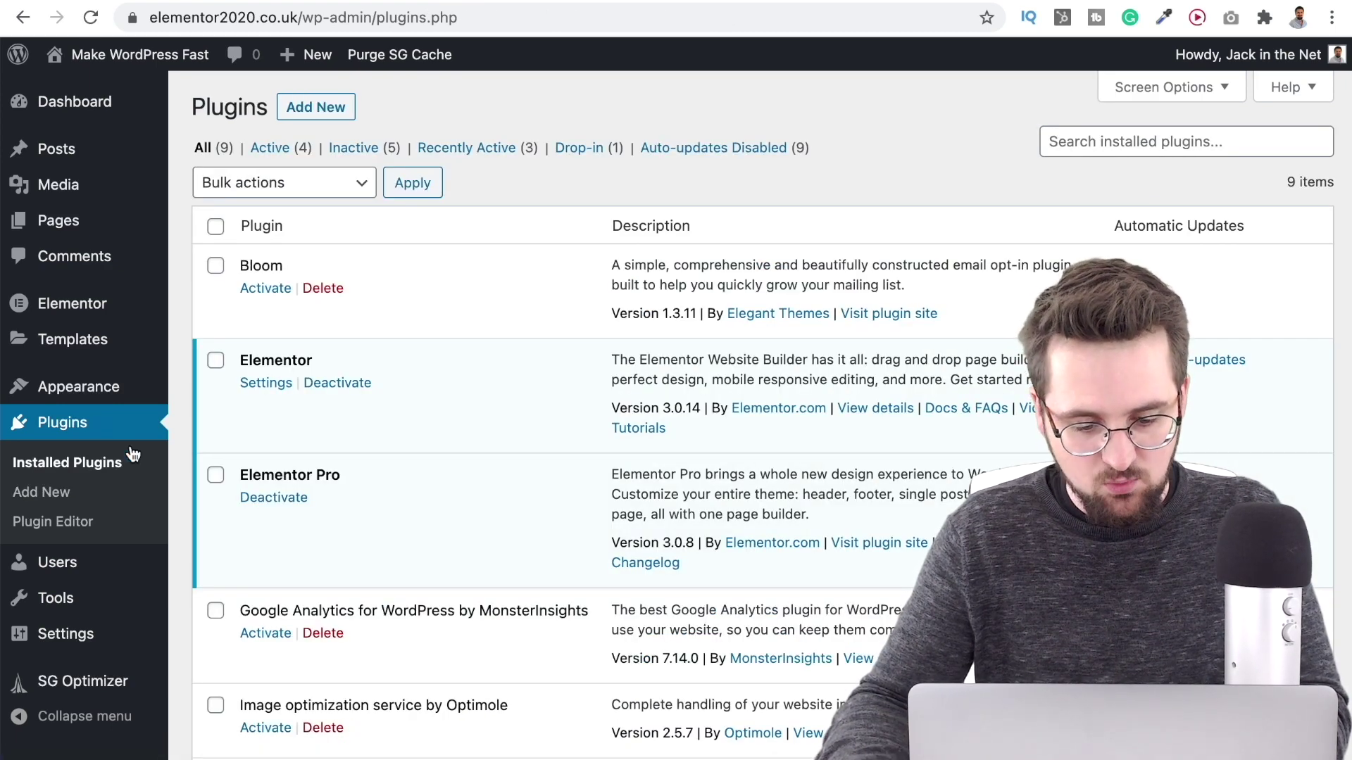
scroll(273, 732, down, 1)
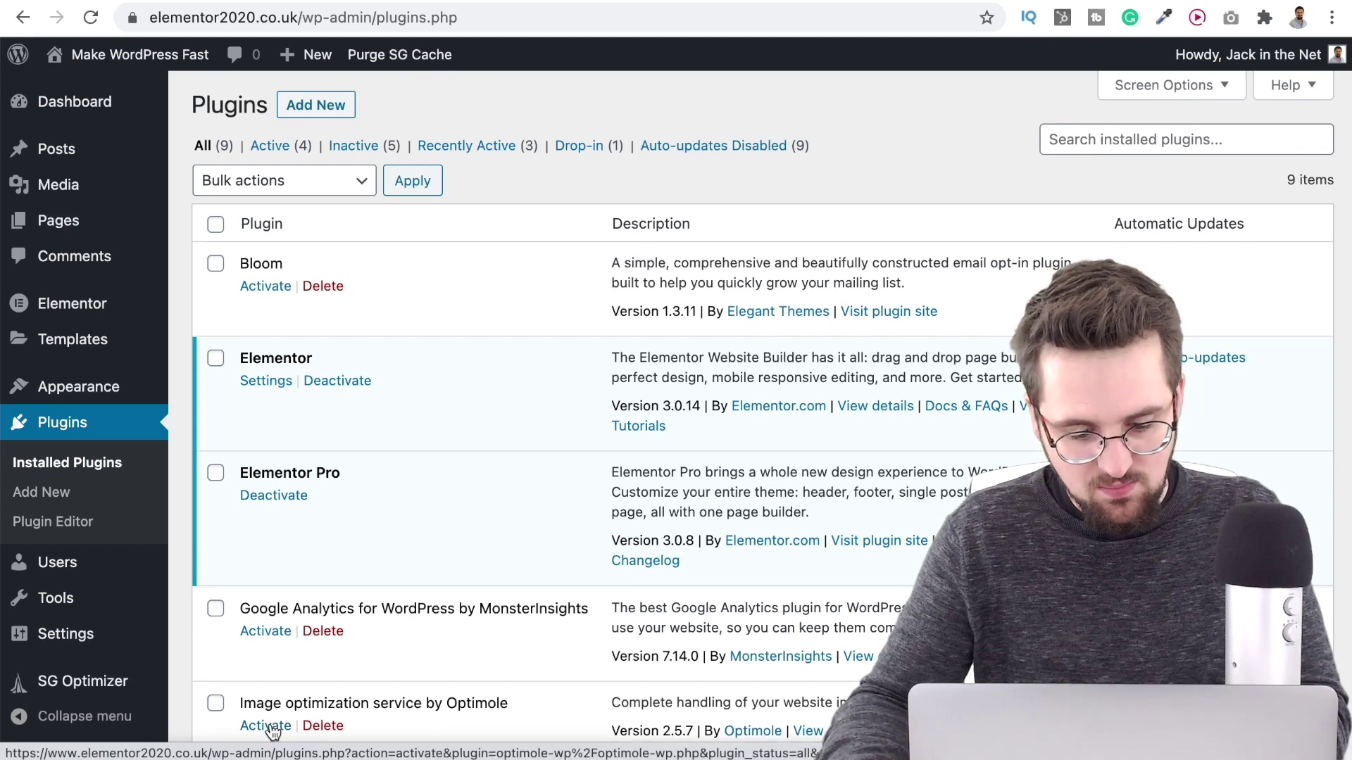
scroll(271, 730, down, 3)
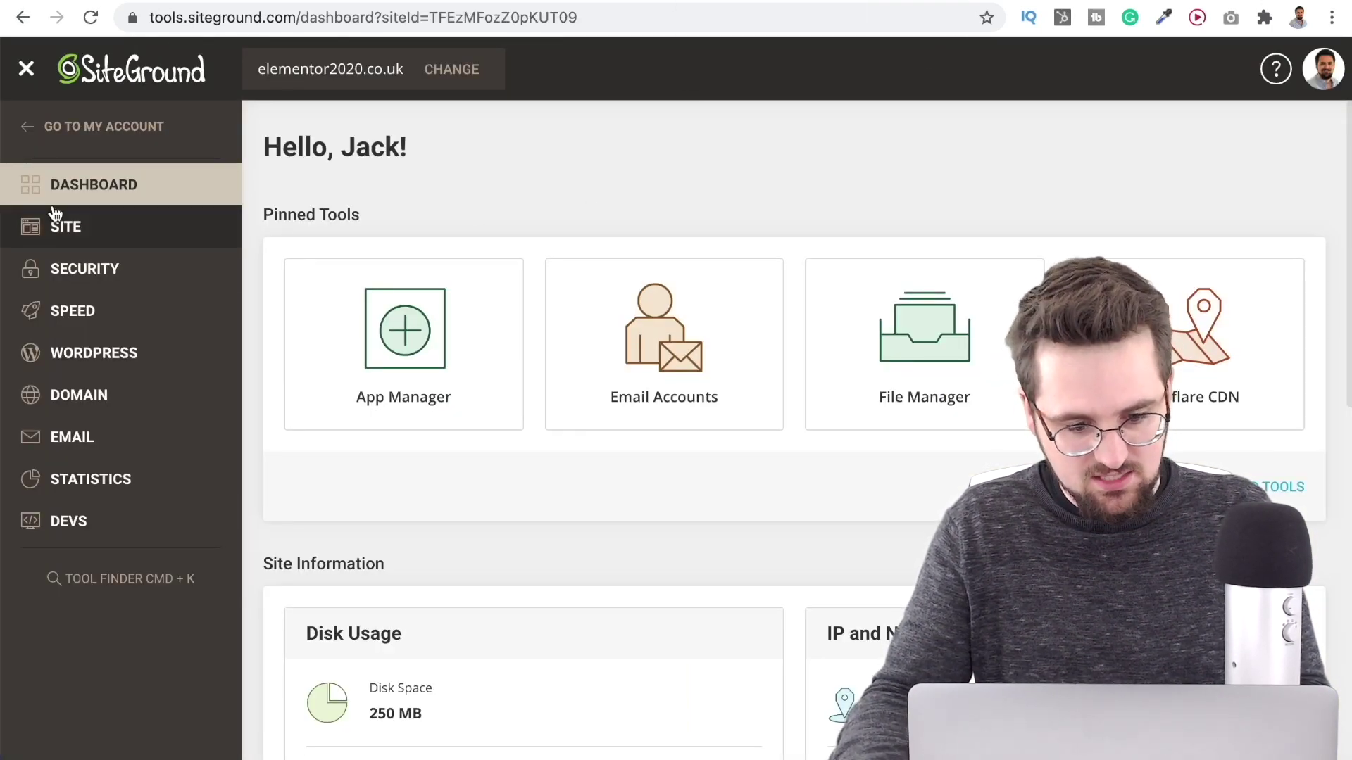
Expand the SECURITY, SITE and SPEED sidebar groups to reveal tools like Caching and Cloudflare.
click(86, 266)
click(85, 241)
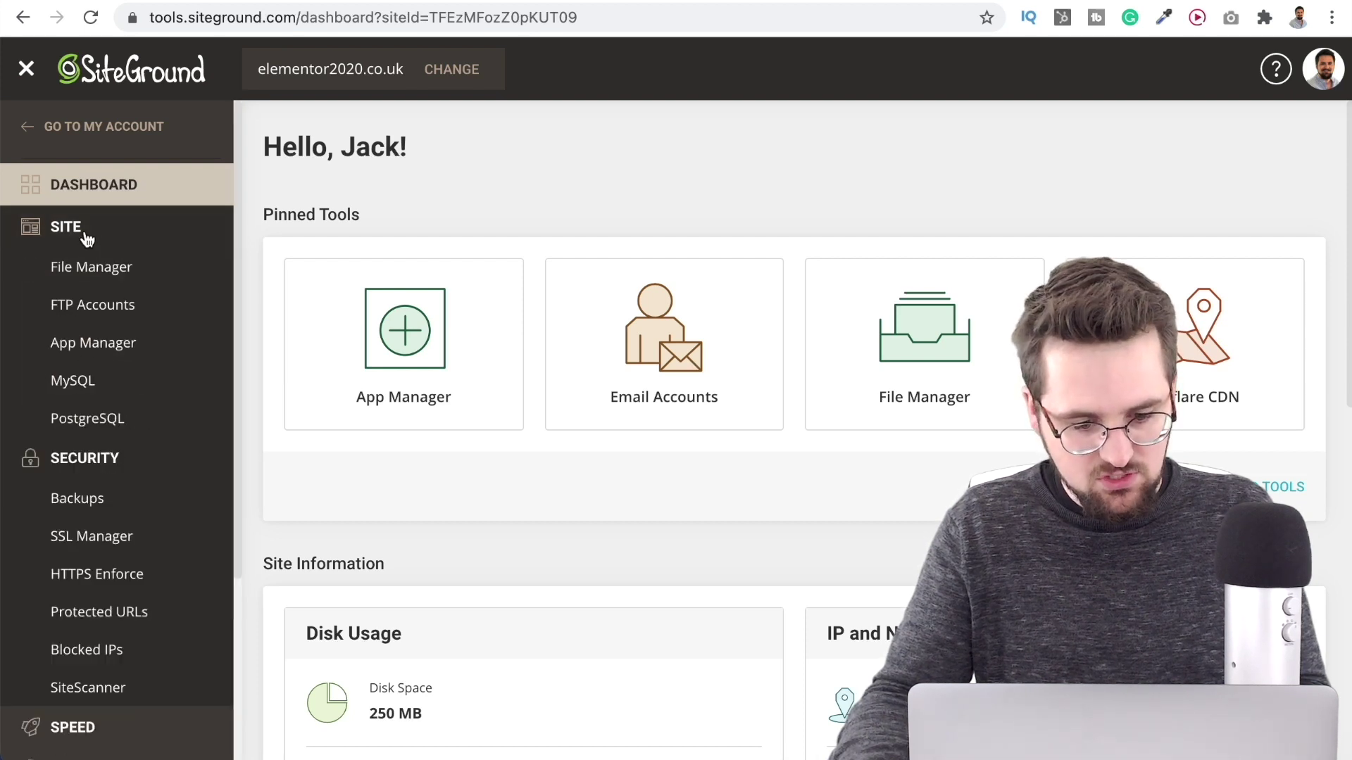
scroll(91, 458, down, 2)
scroll(92, 457, down, 3)
scroll(88, 454, up, 2)
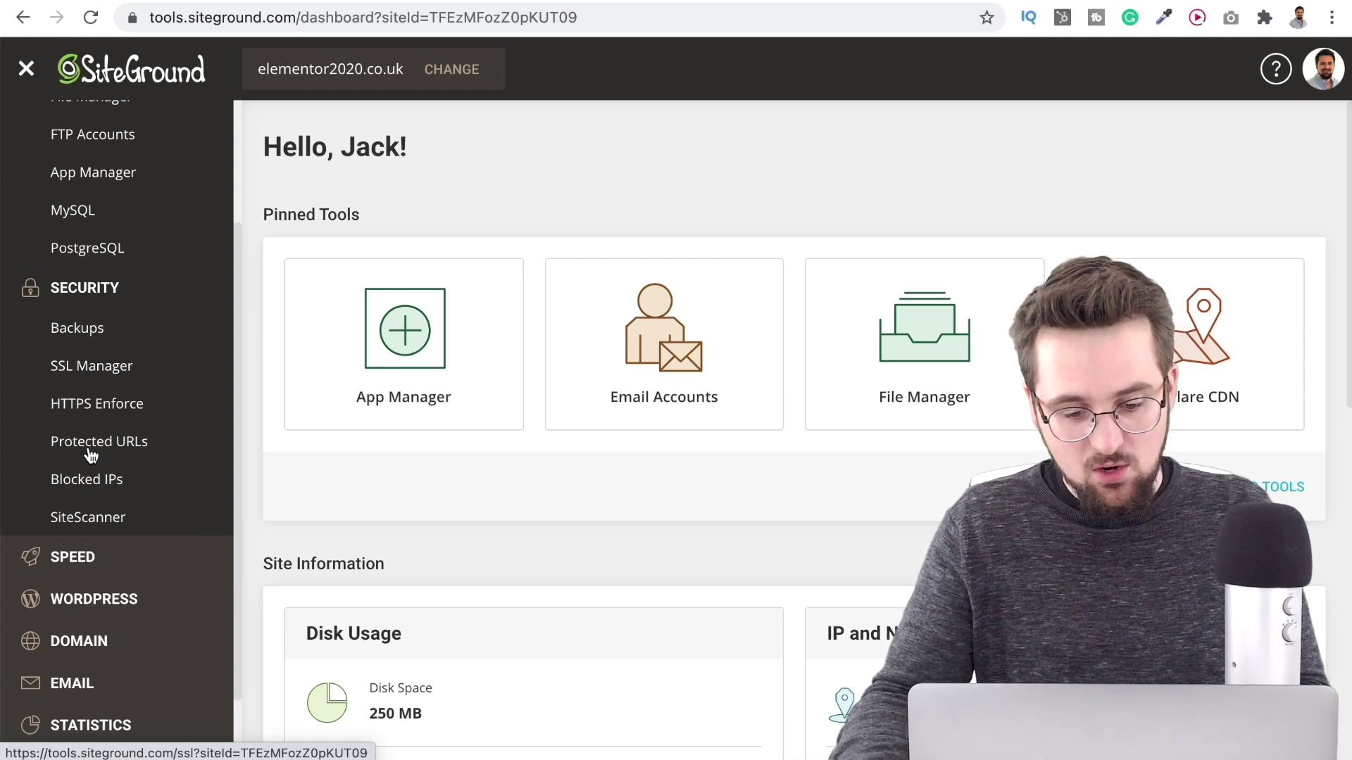
scroll(89, 454, up, 4)
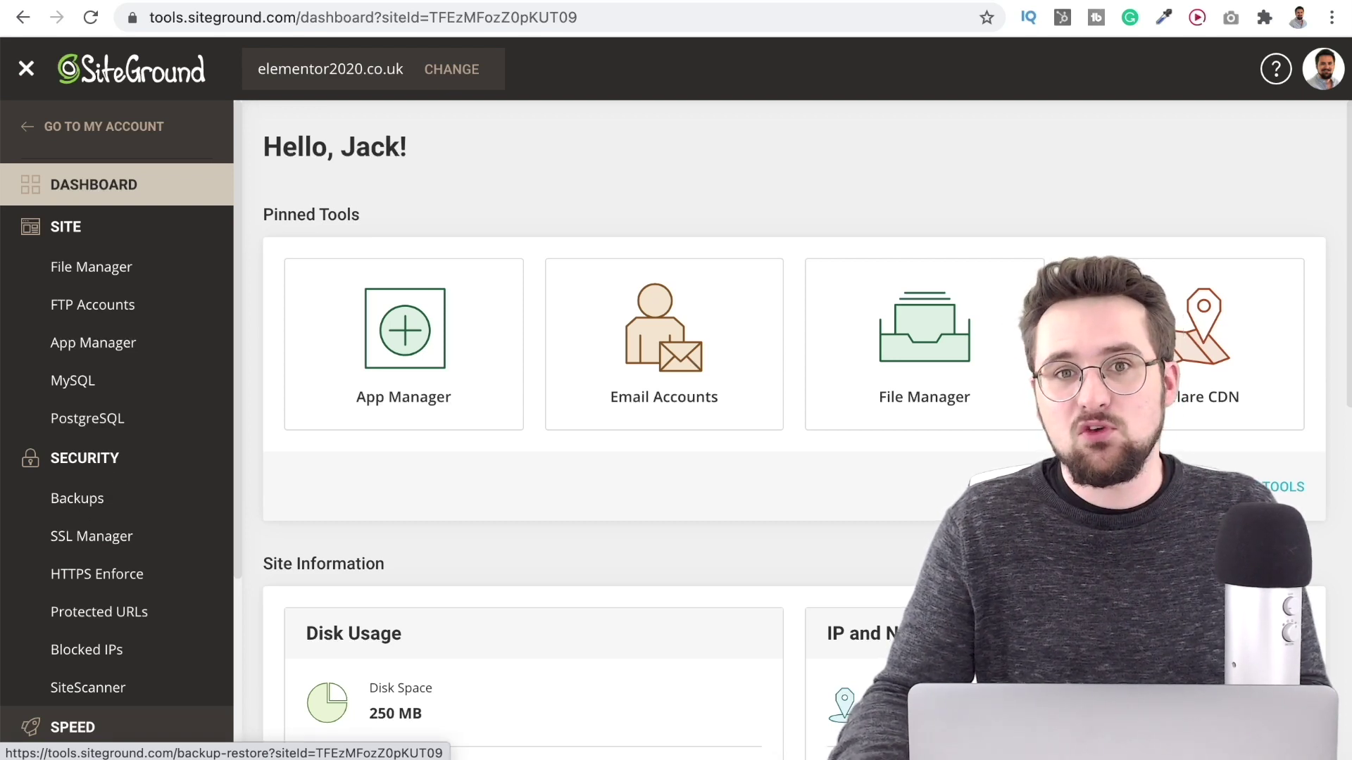
scroll(109, 496, down, 3)
click(106, 507)
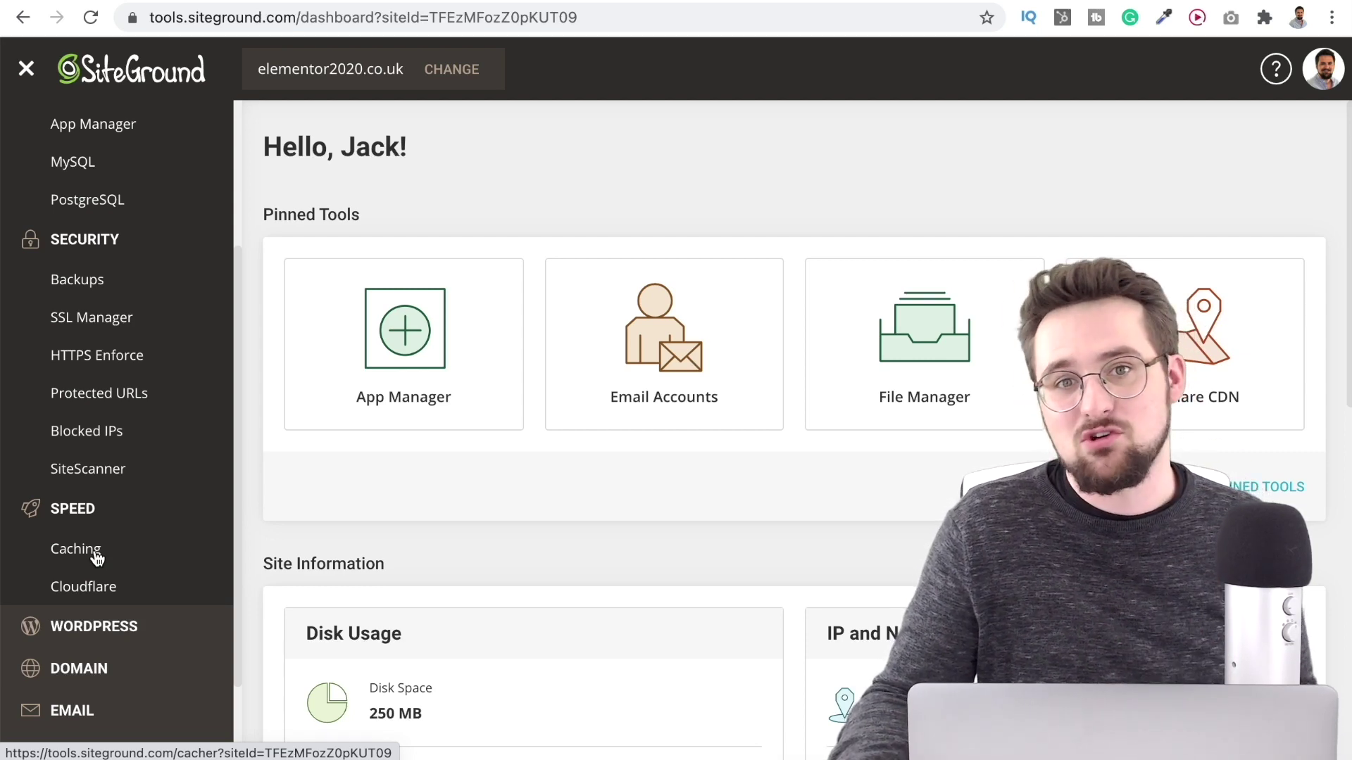
View SiteGround's WordPress hosting plans via jackinthenet.com/sg in a private window, then close it.
key(super+shift+n)
text(ja)
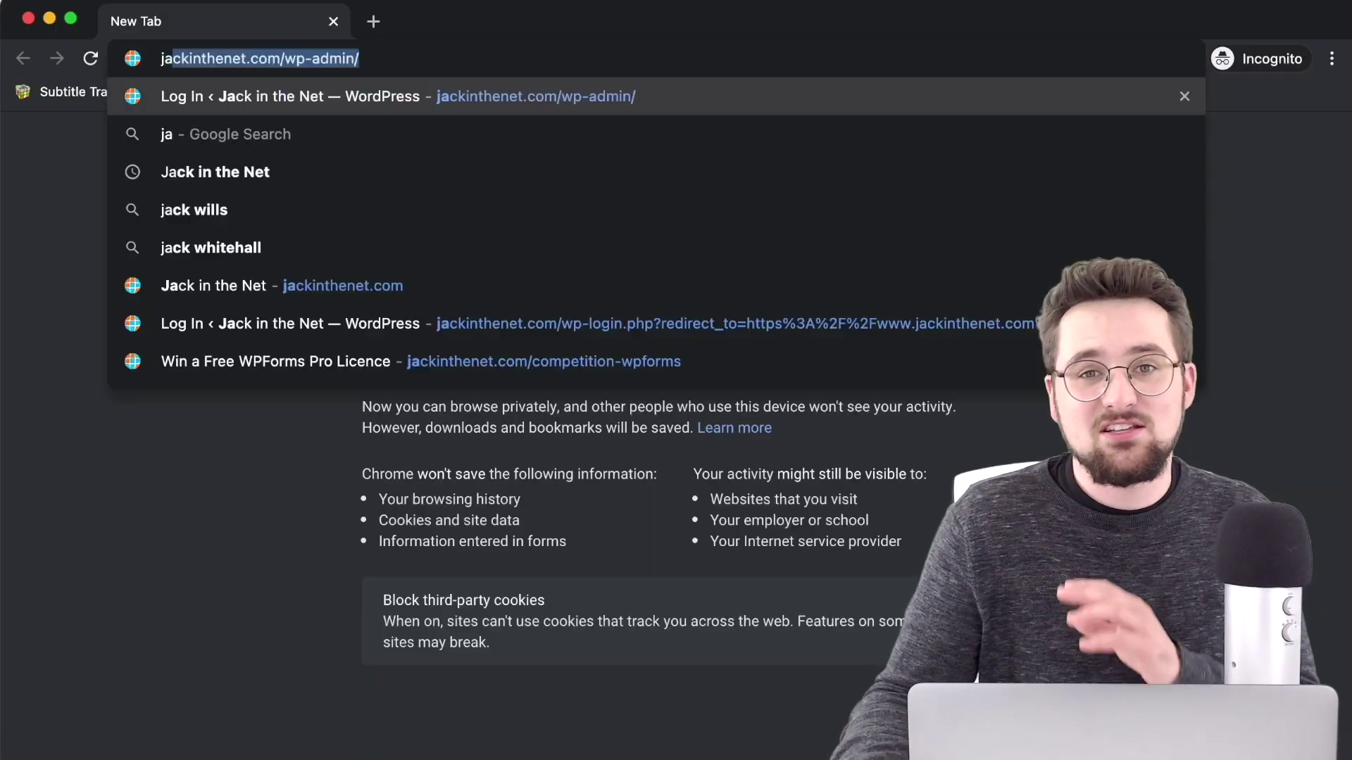
text(ckinthenet.com)
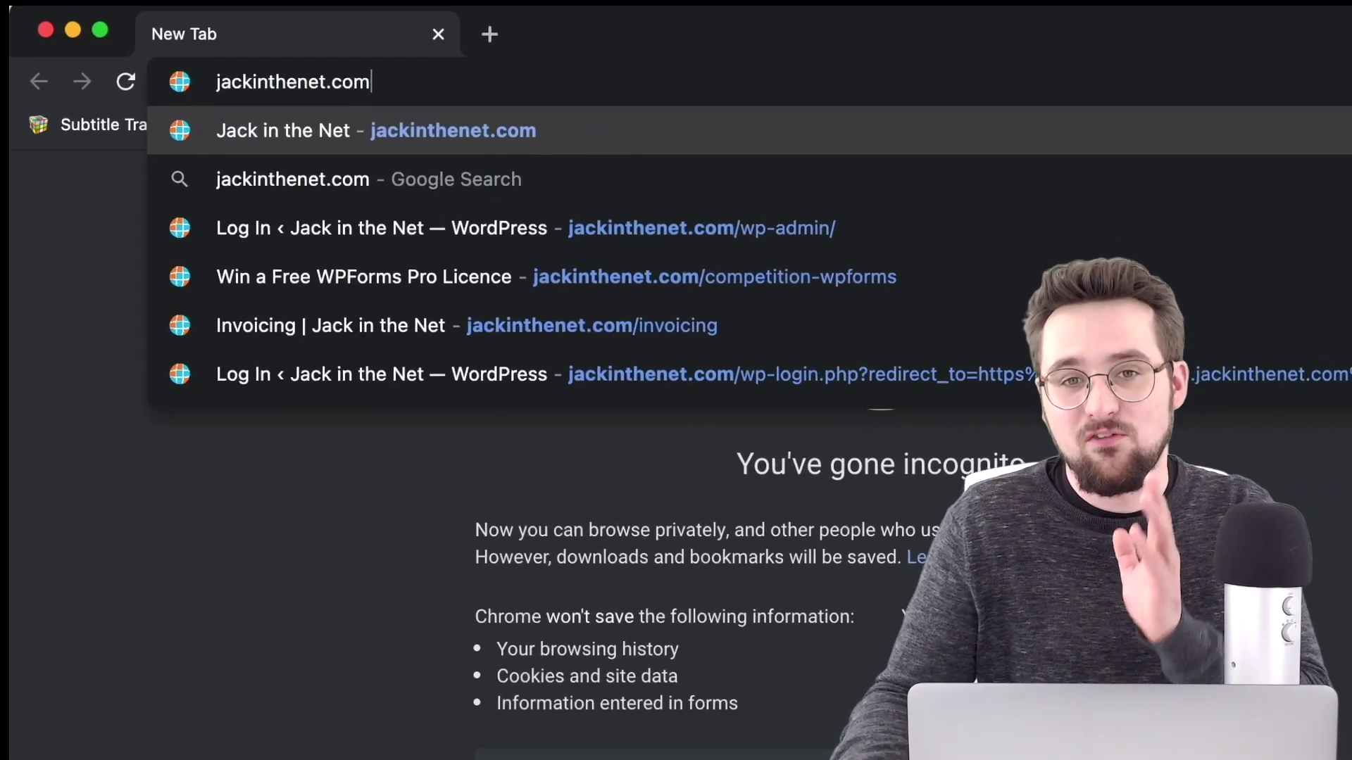
text(/sg)
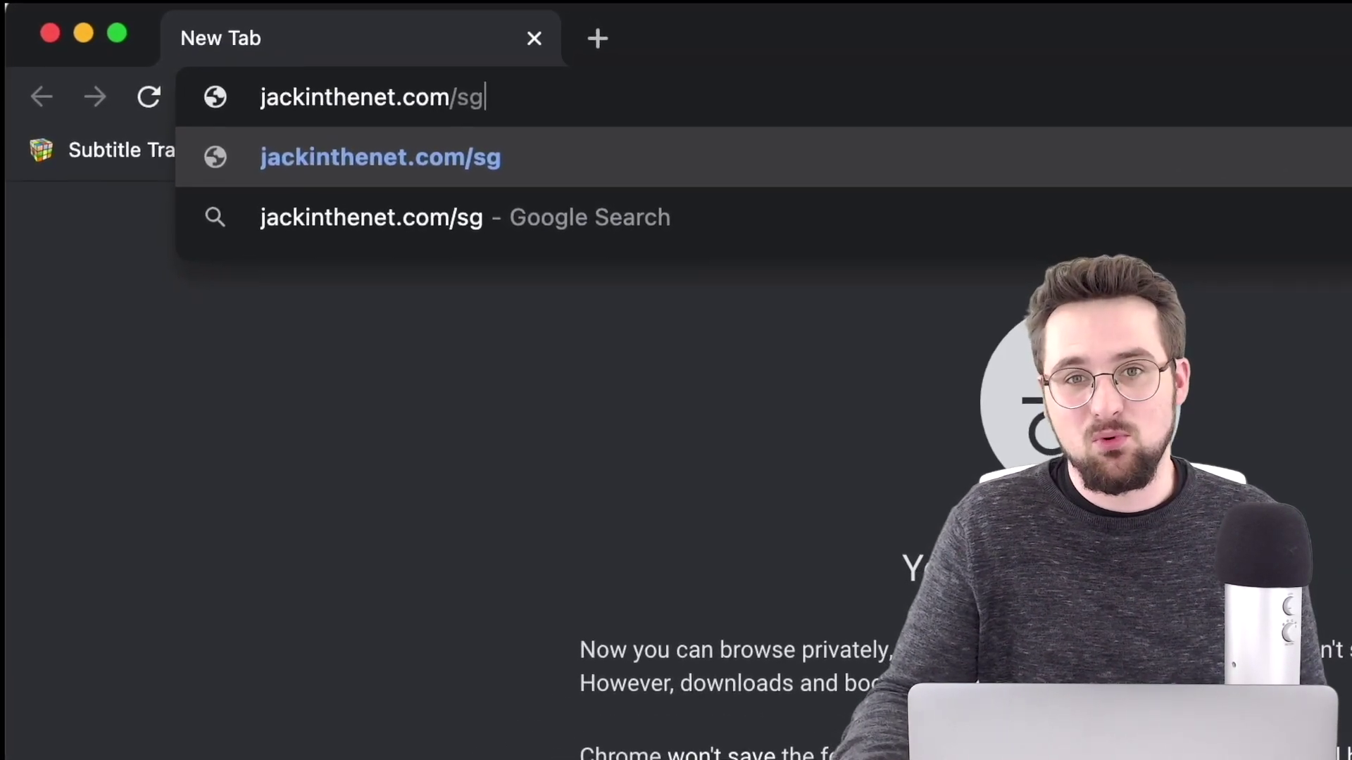
key(Return)
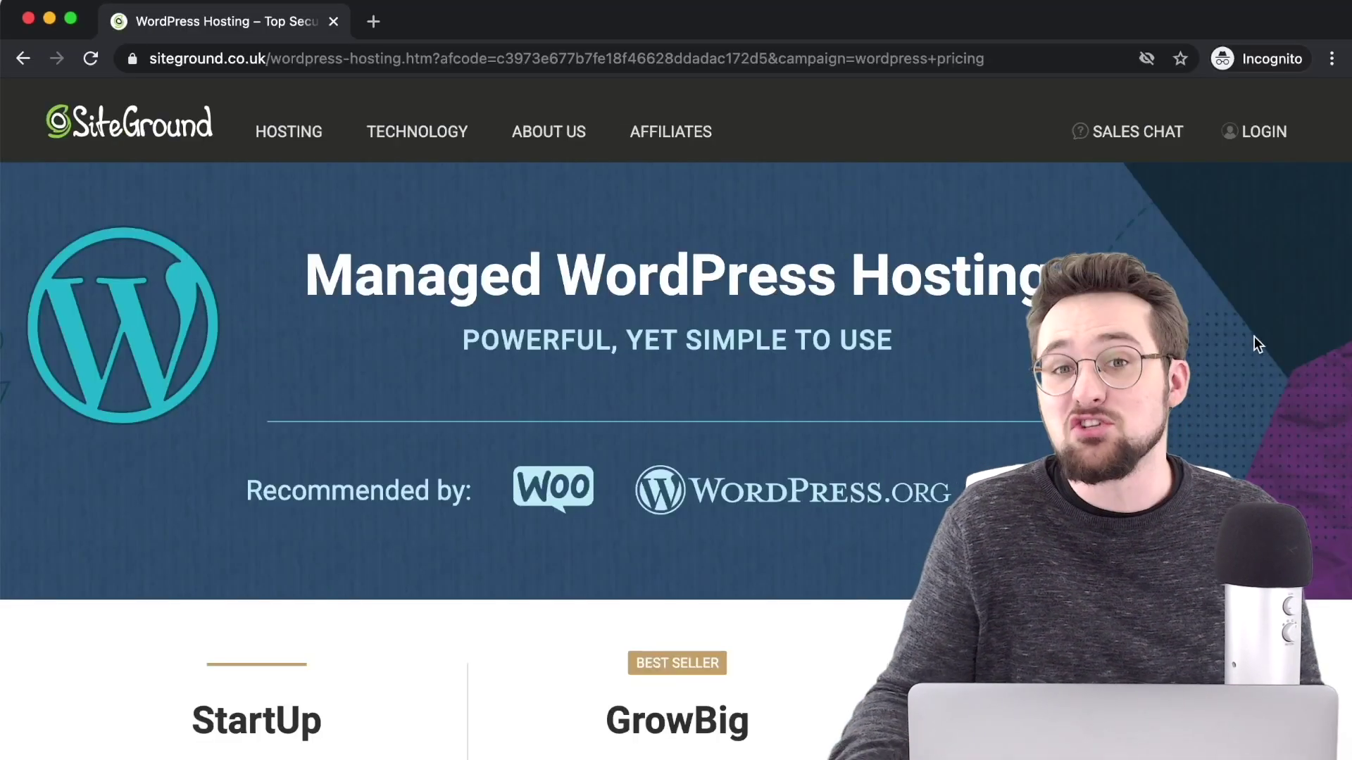
scroll(1254, 339, down, 5)
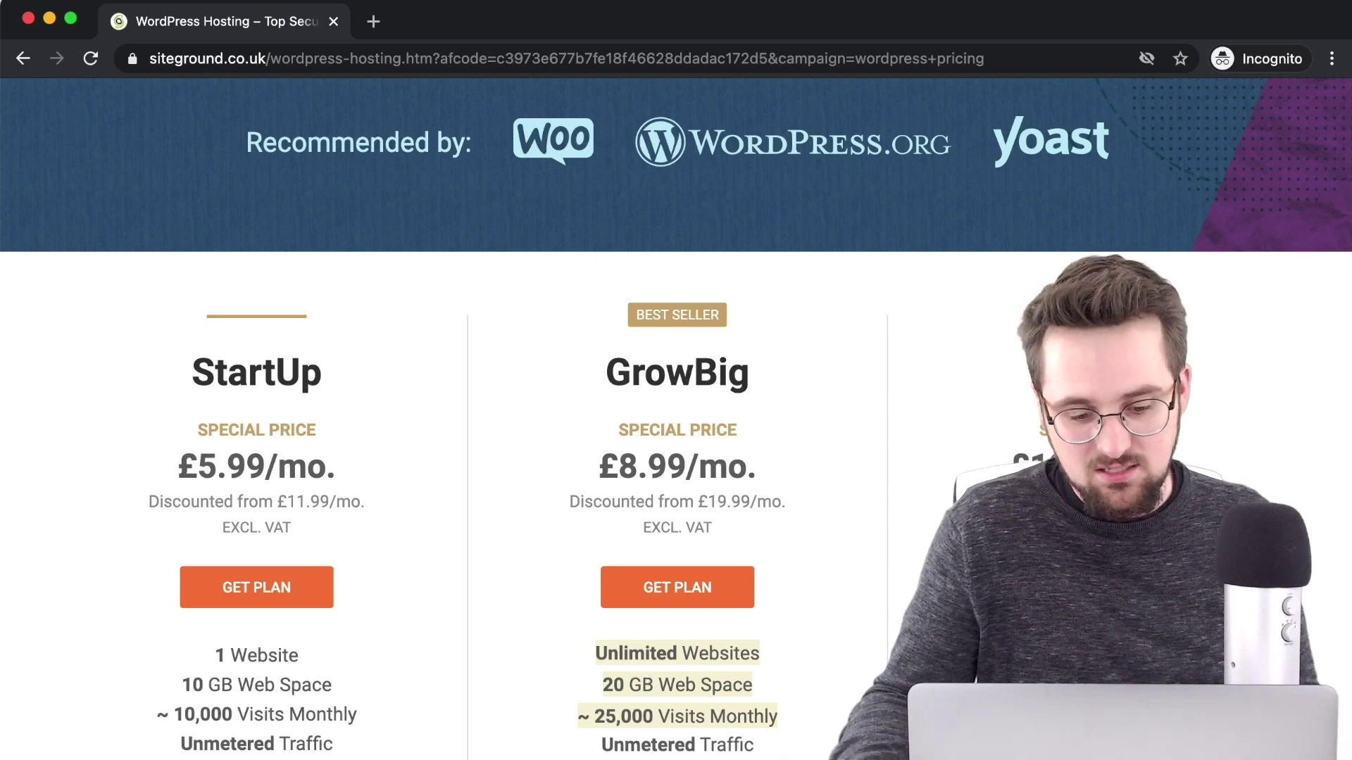
click(28, 16)
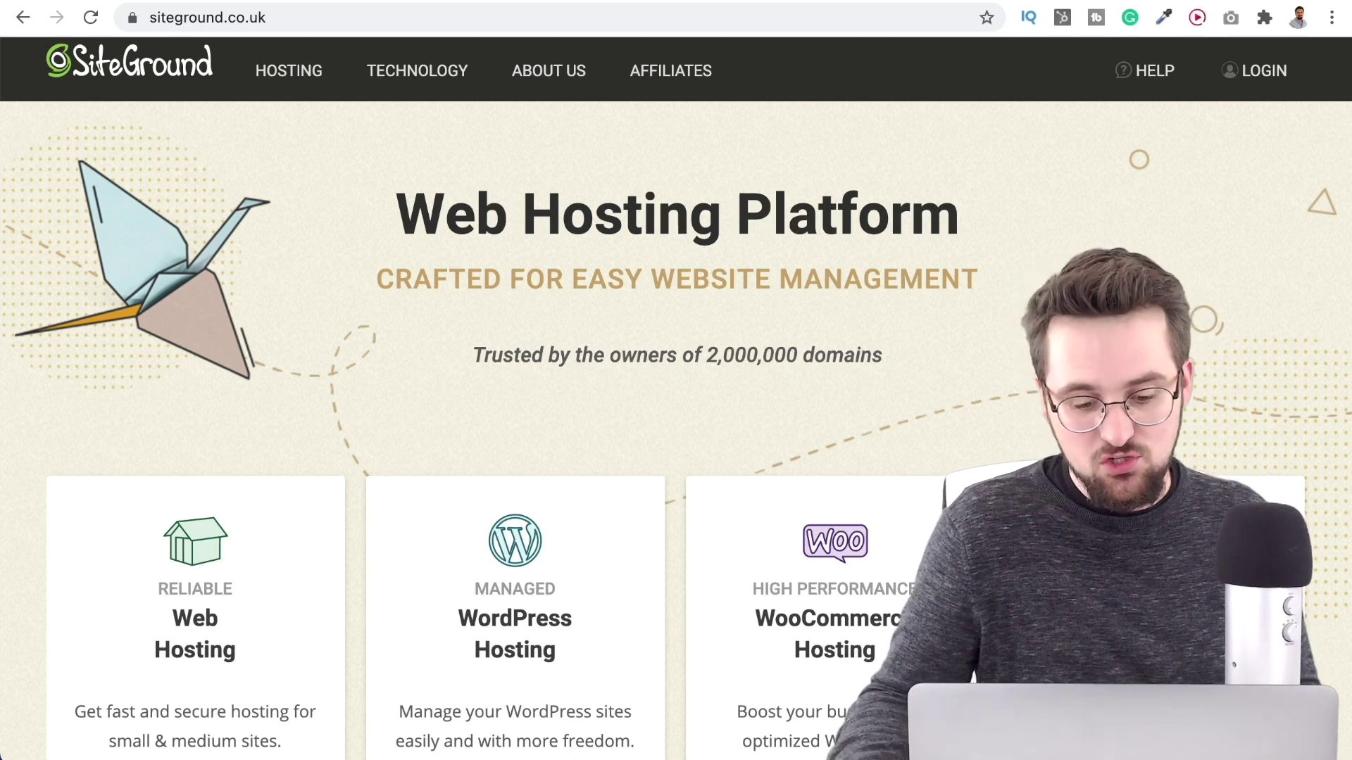
Bring up Cloudflare's Speed overview for elementor2020.co.uk, showing content in 1.7 seconds, 11% faster.
mouse_move(299, 76)
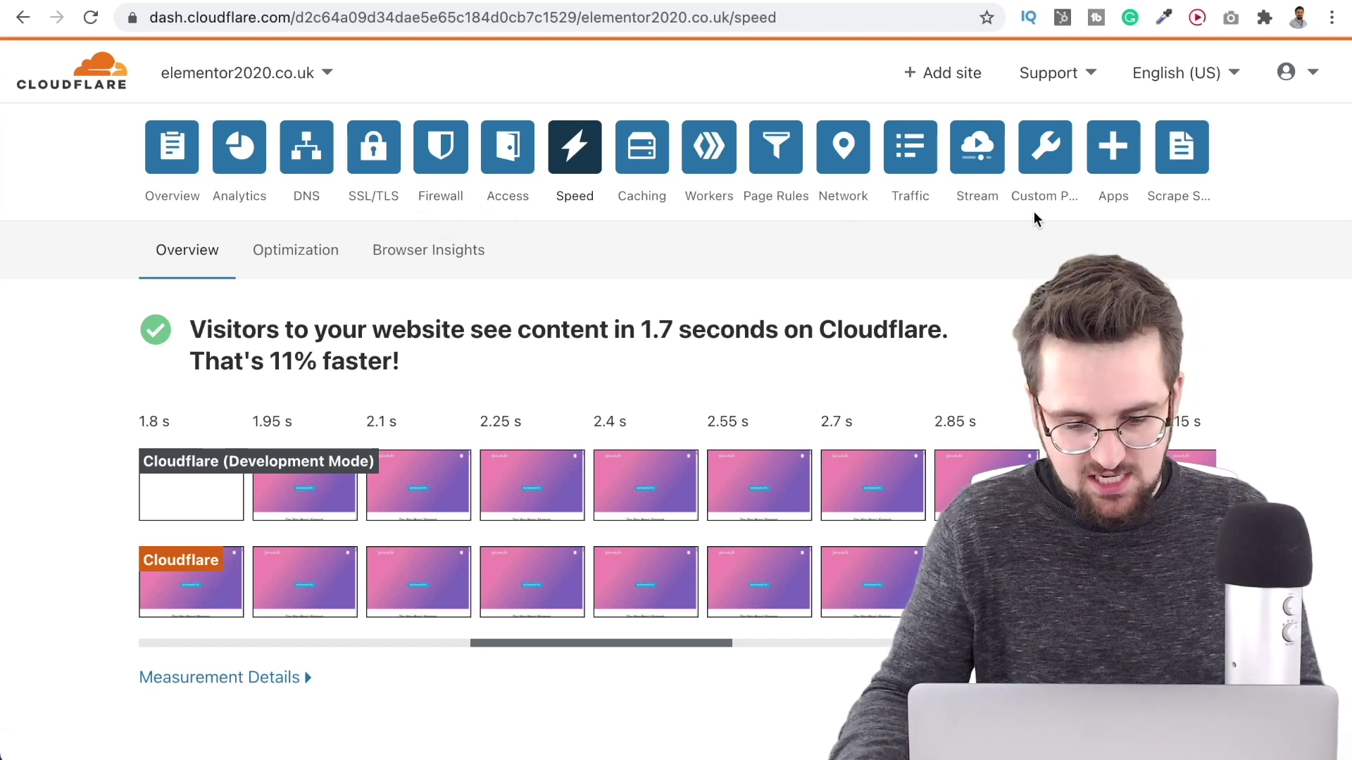
Open Scrape Shield for elementor2020.co.uk and scroll down to the Hotlink Protection setting.
click(1177, 169)
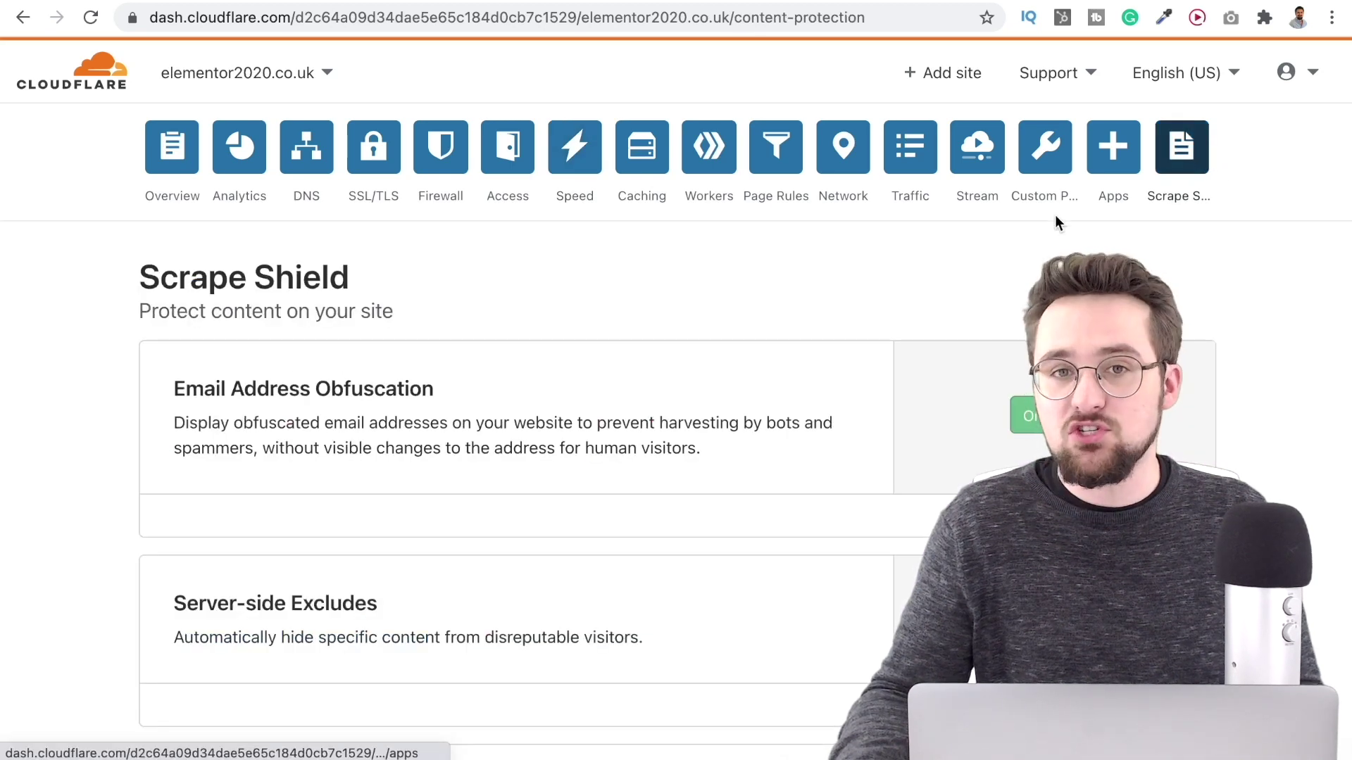
scroll(1056, 223, down, 1)
scroll(1055, 222, down, 3)
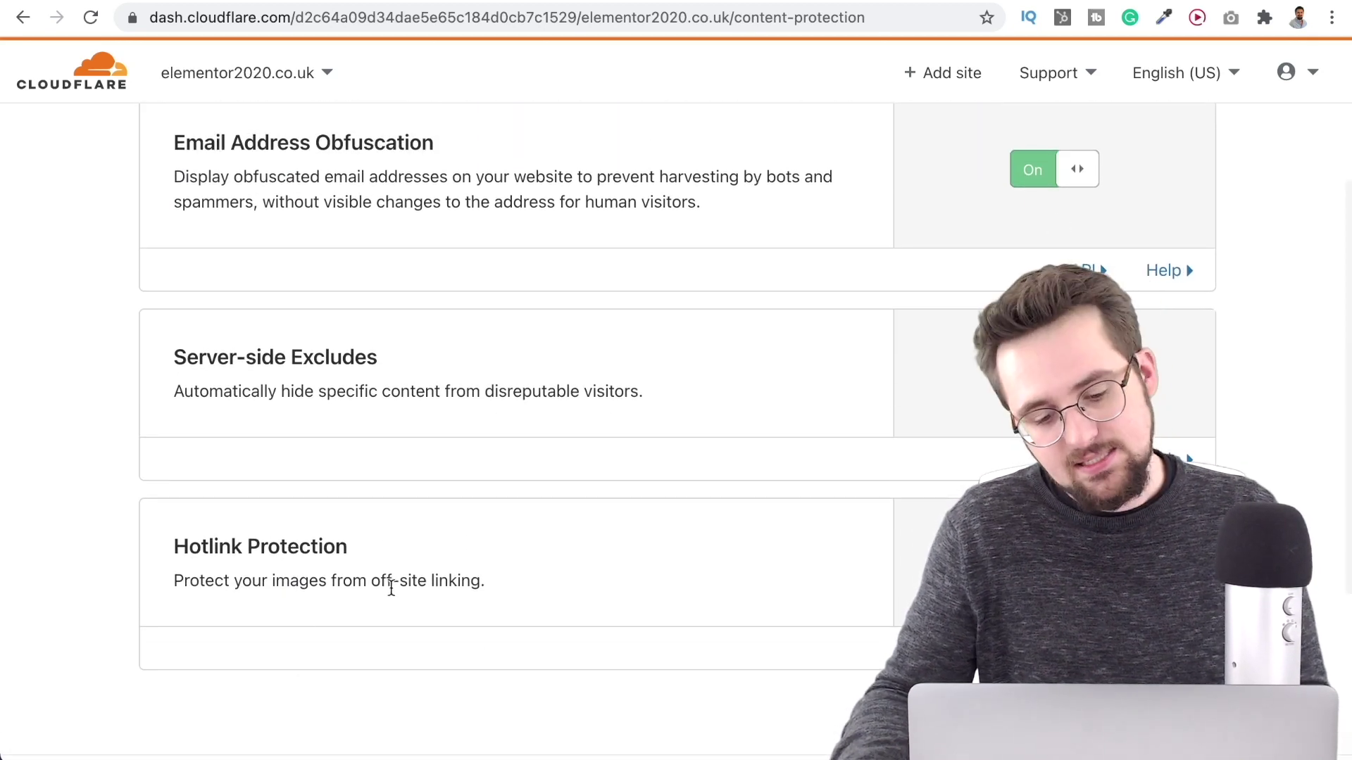